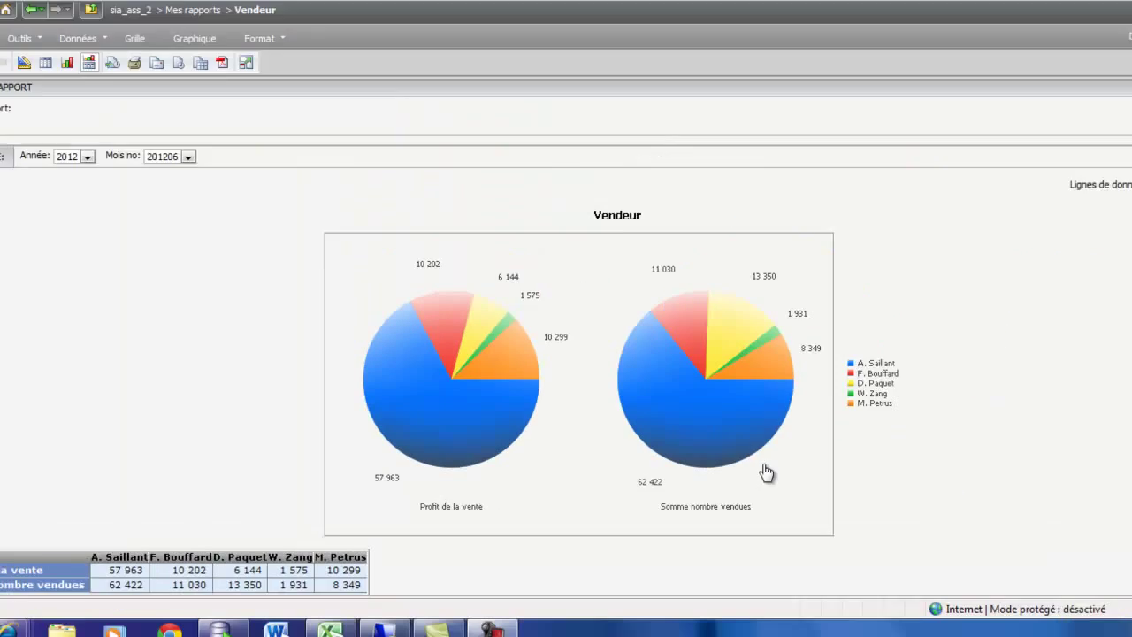
Examine each seller's share of sales profit and units sold in the two pie charts of the Vendeur report.
mouse_move(696, 433)
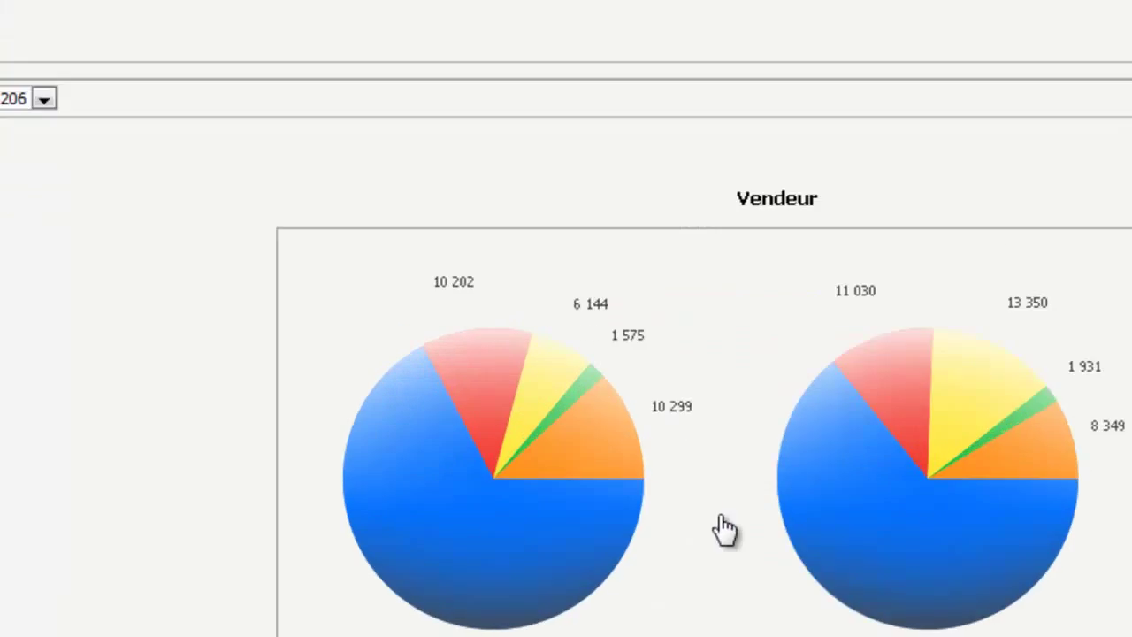
mouse_move(461, 426)
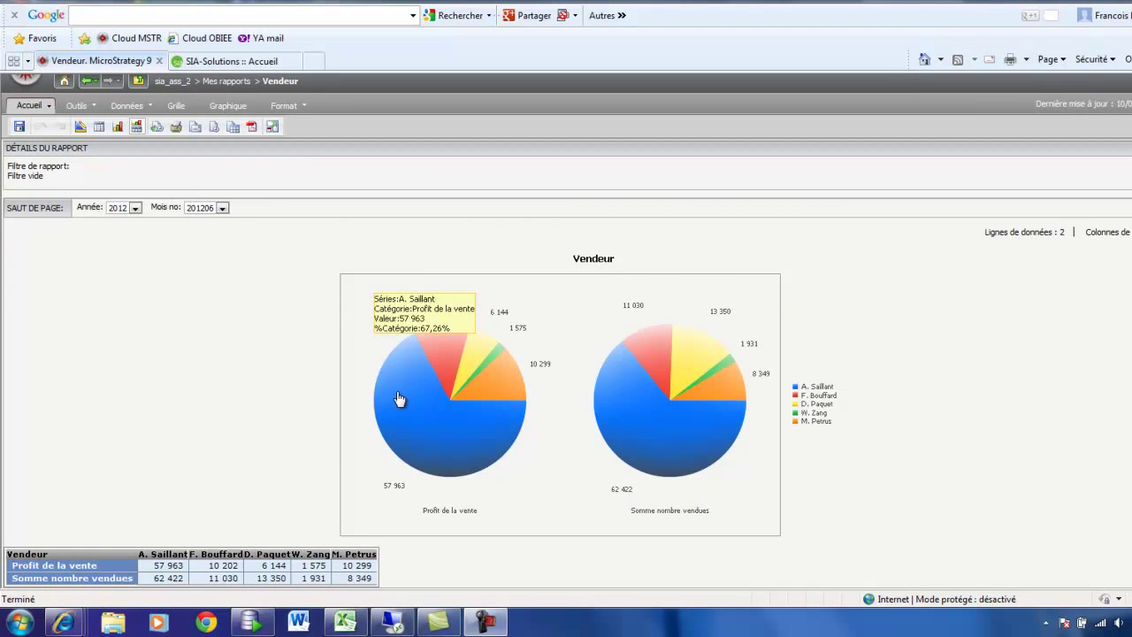
mouse_move(697, 356)
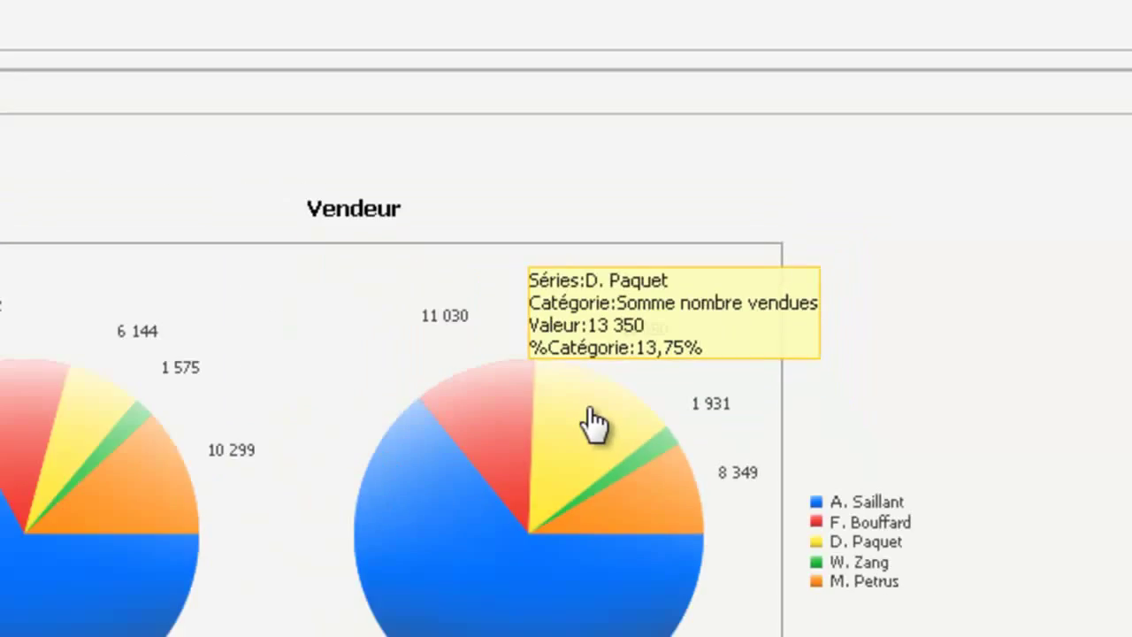
mouse_move(483, 354)
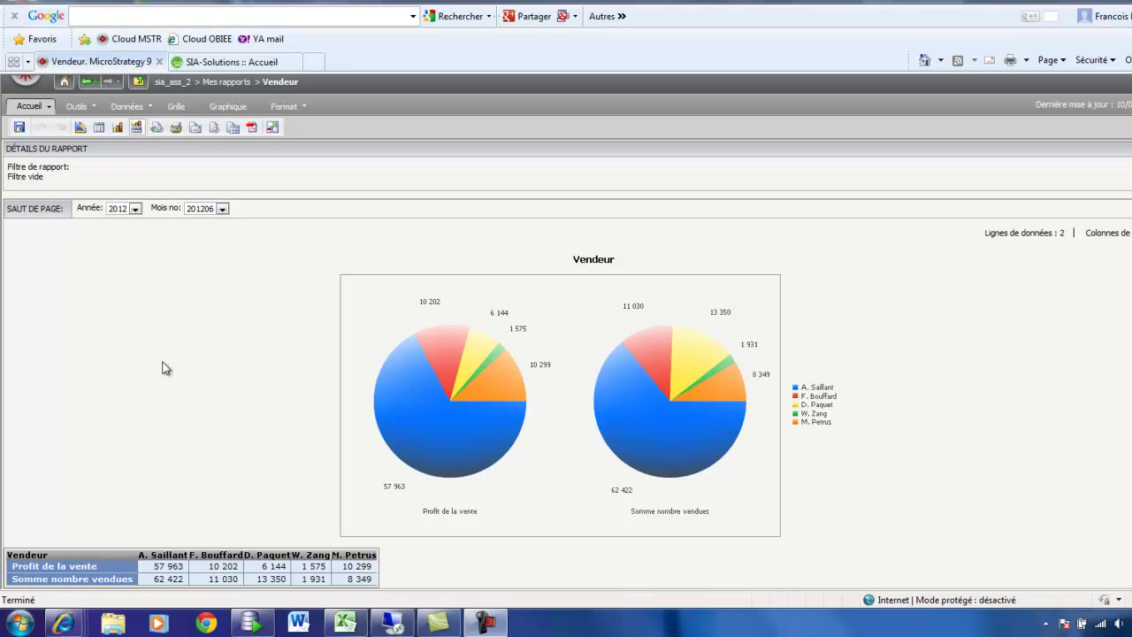
Leave the Vendeur report and create a new blank report from the Mes rapports folder.
left_click(79, 128)
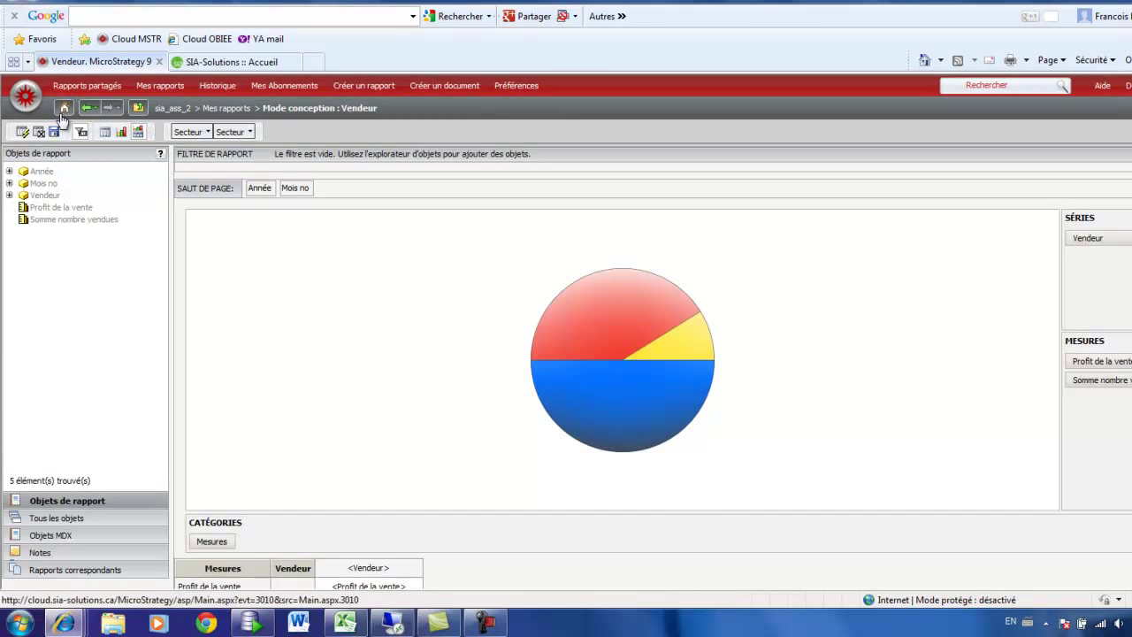
left_click(62, 109)
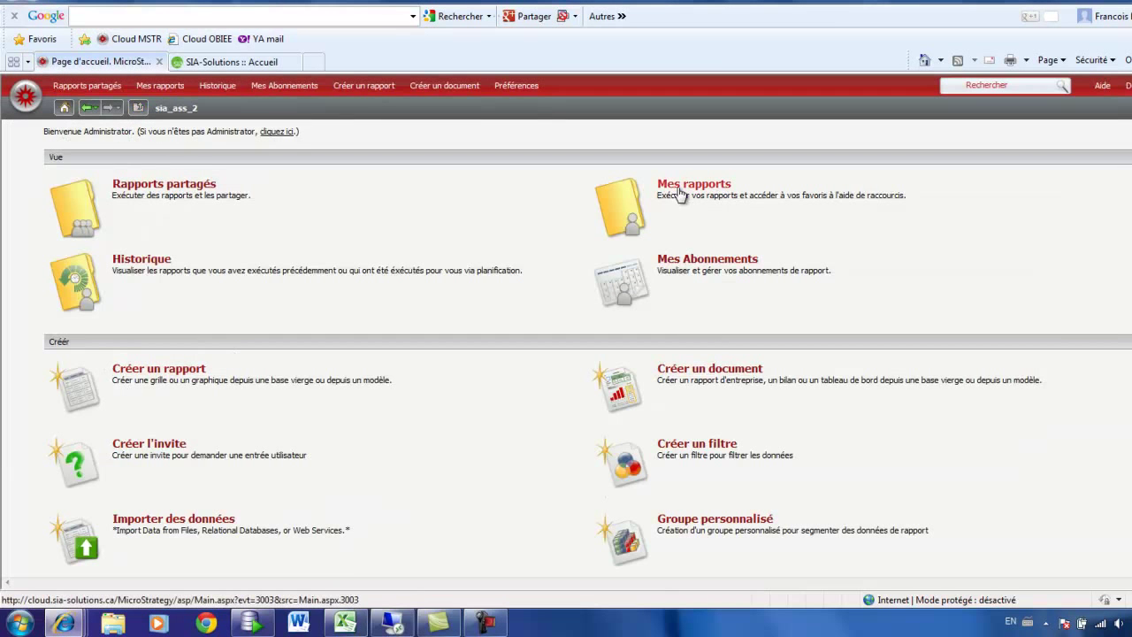
left_click(678, 193)
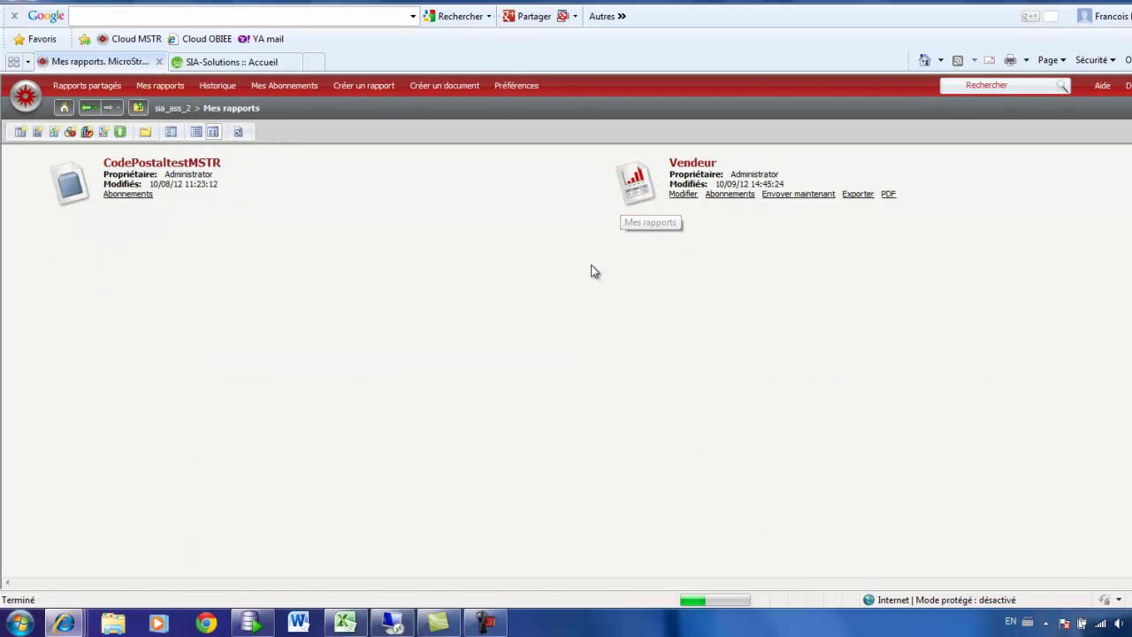
left_click(20, 132)
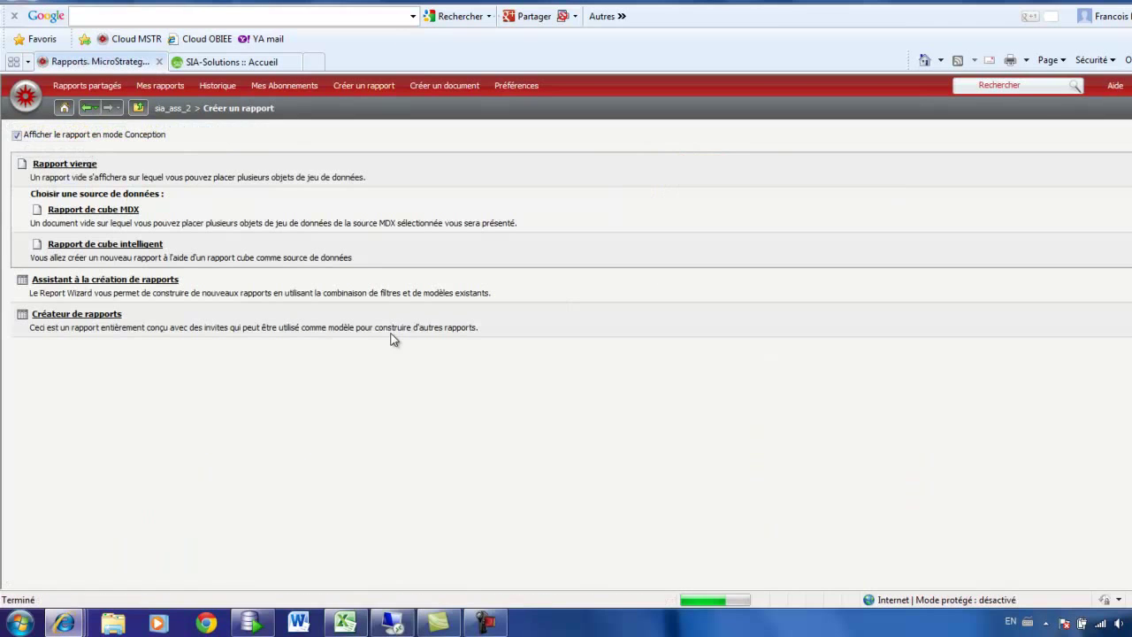
left_click(73, 168)
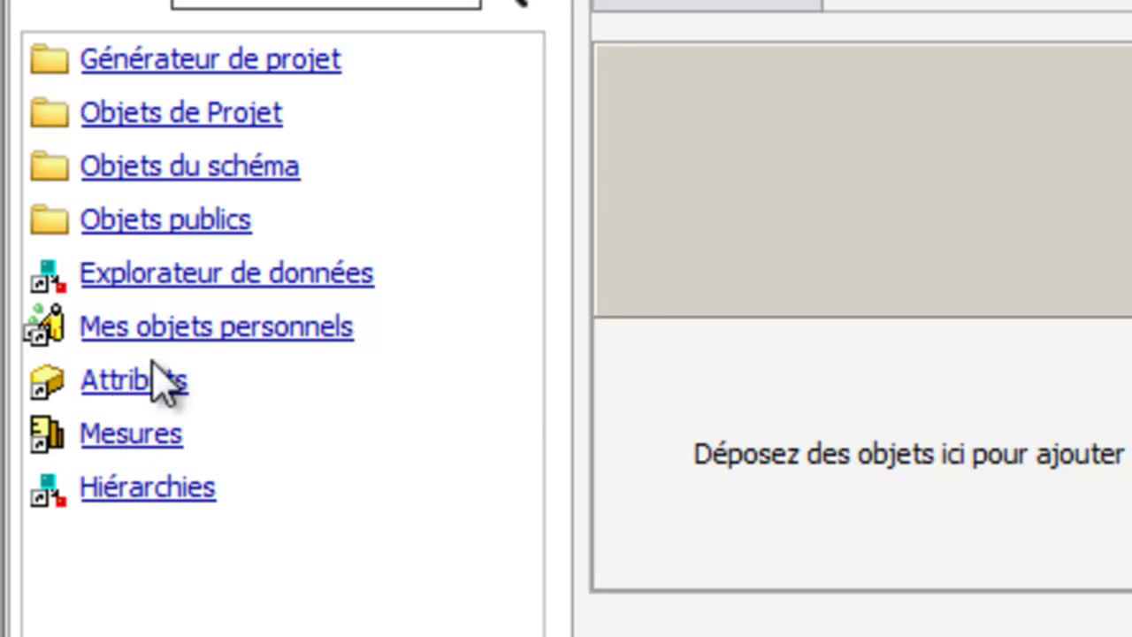
Place the Vendeur attribute in the columns, Année in the page-by area and Mois no in the rows.
left_click(144, 382)
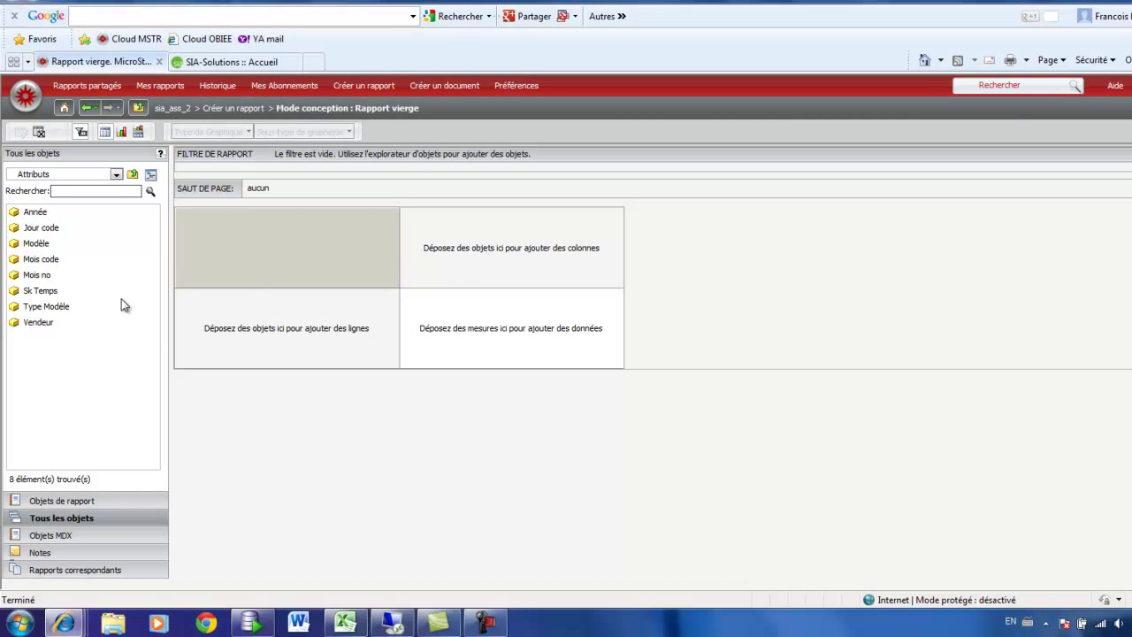
left_click_drag(37, 322, 529, 274)
left_click_drag(33, 213, 263, 189)
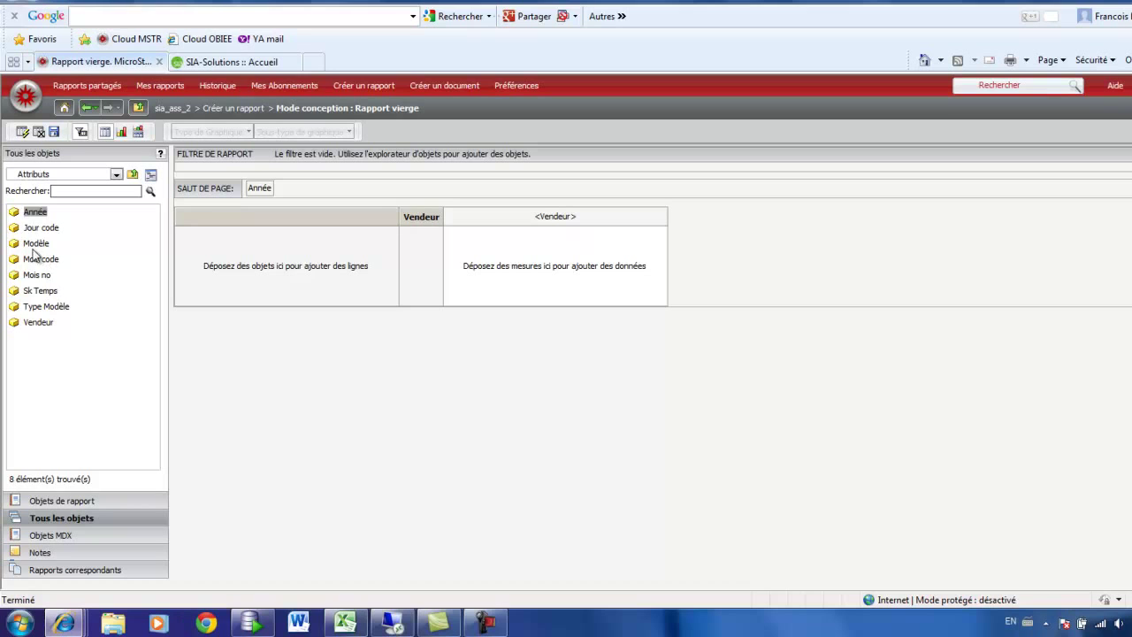
left_click_drag(36, 280, 270, 280)
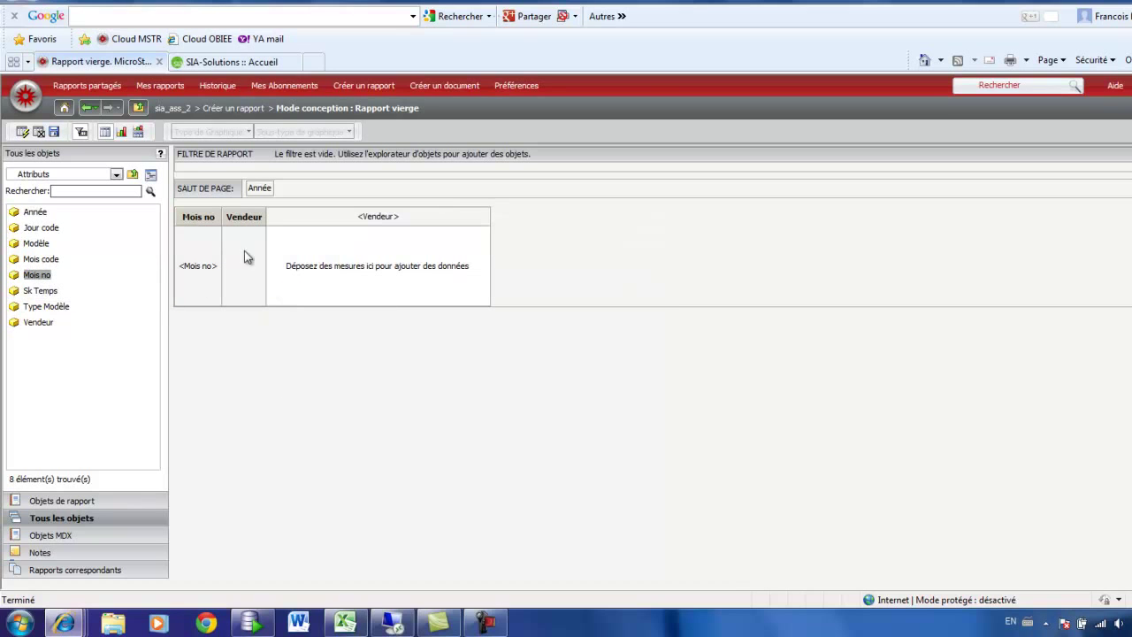
Run the report without measures to preview its layout and the available years.
left_click(15, 131)
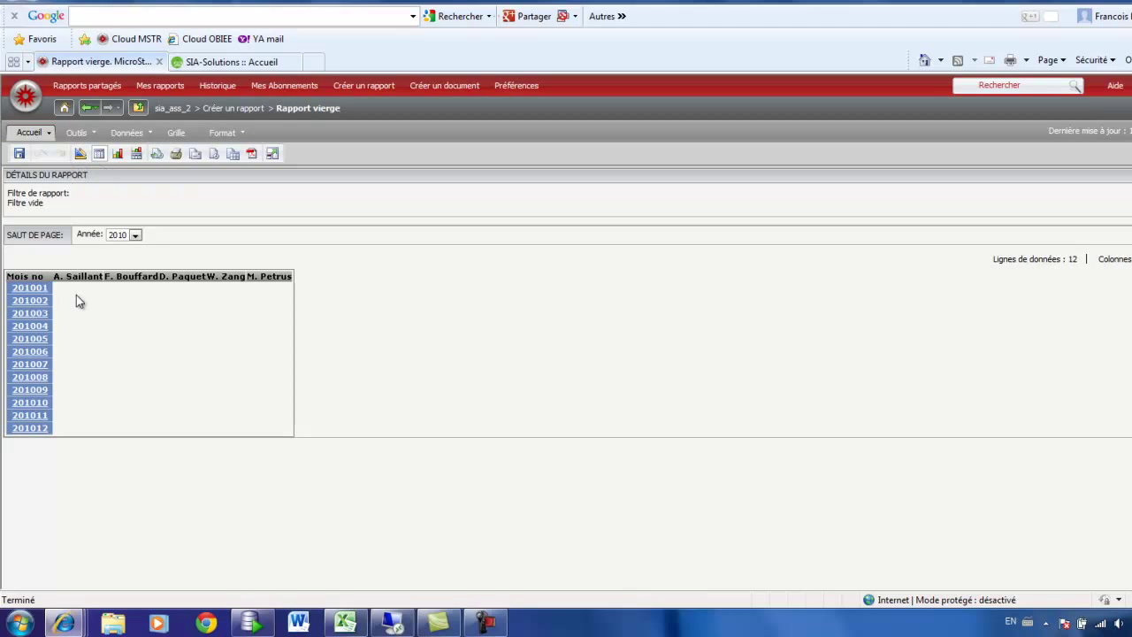
left_click(132, 235)
left_click(128, 243)
Return to design mode, add the Somme nombre vendues measure to the data area and run the report.
left_click(78, 153)
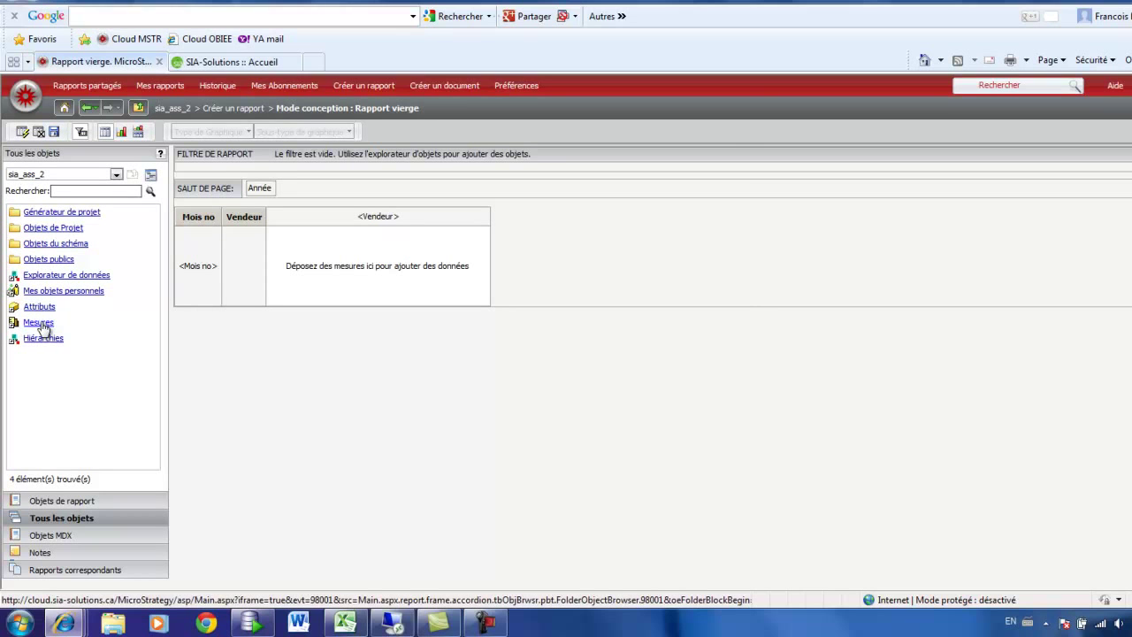
left_click(39, 323)
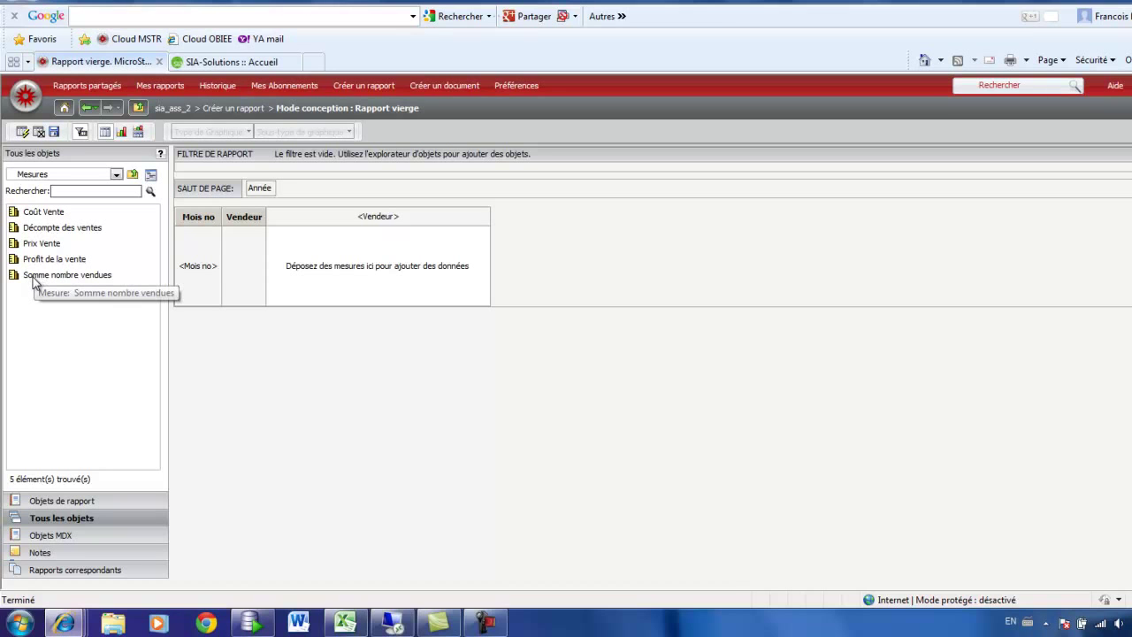
left_click(38, 280)
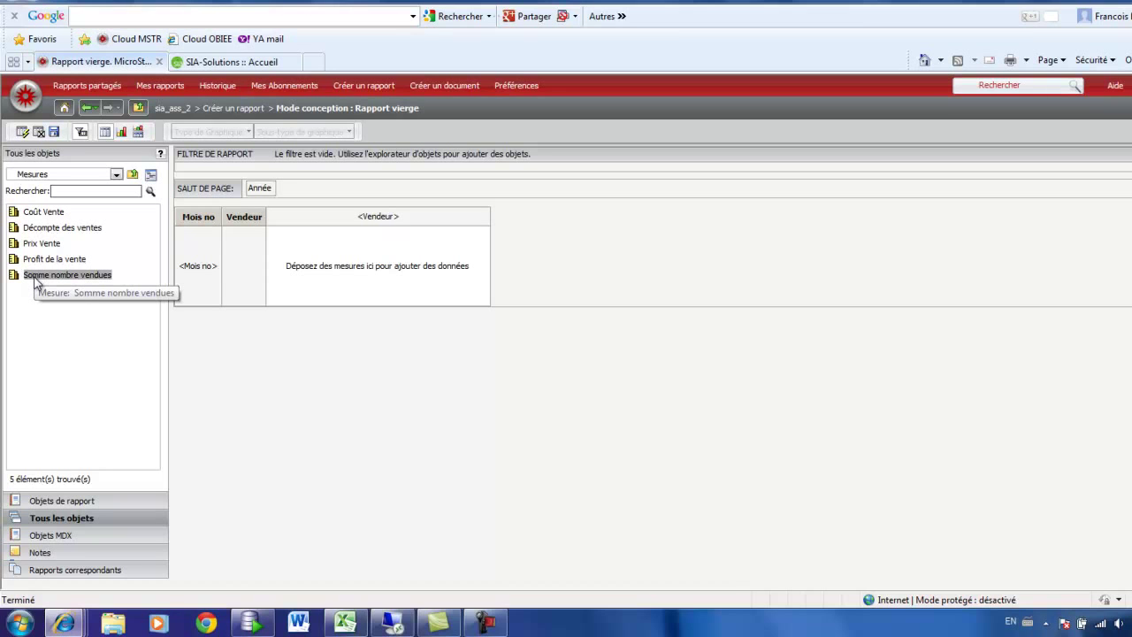
left_click_drag(38, 282, 376, 270)
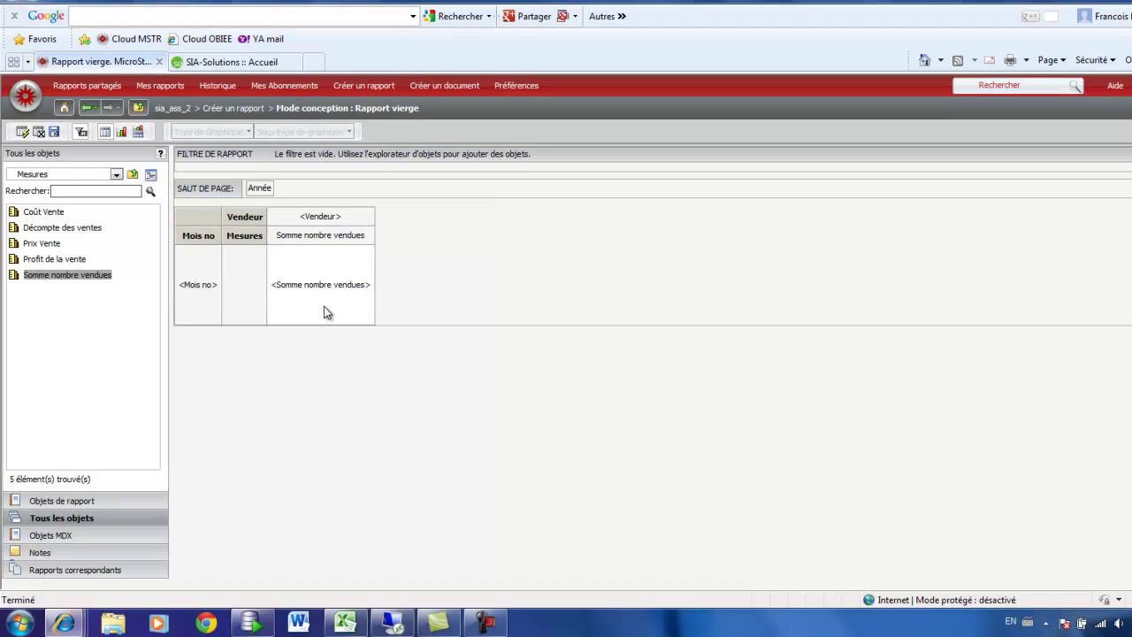
left_click(22, 132)
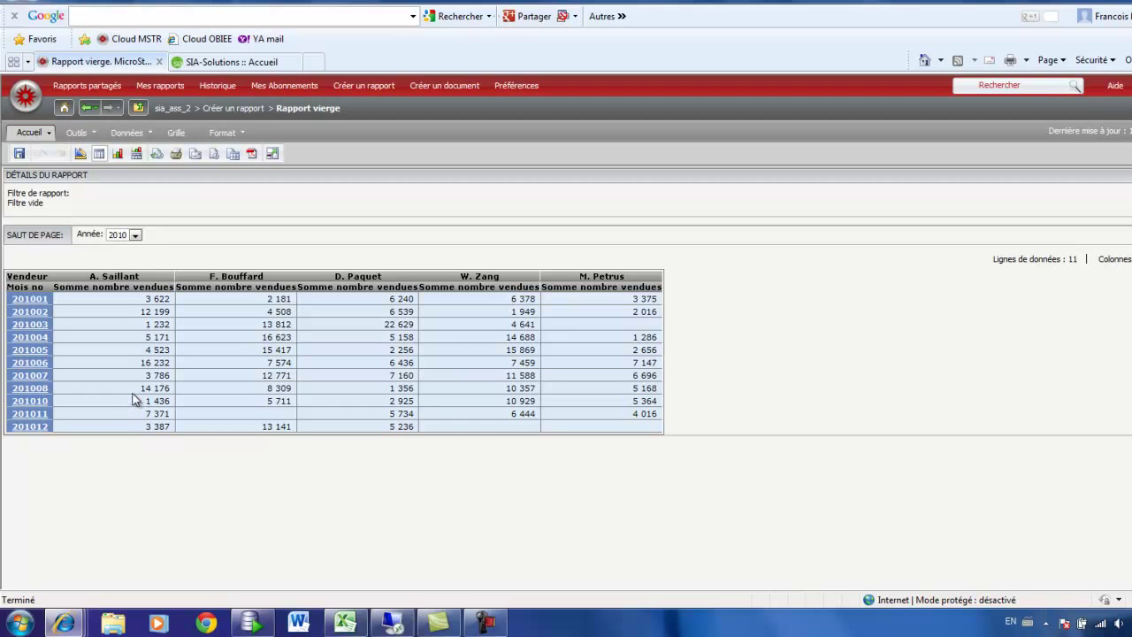
Set the Année page-by filter to 2012 and display the report as a grid and graph together.
left_click(138, 235)
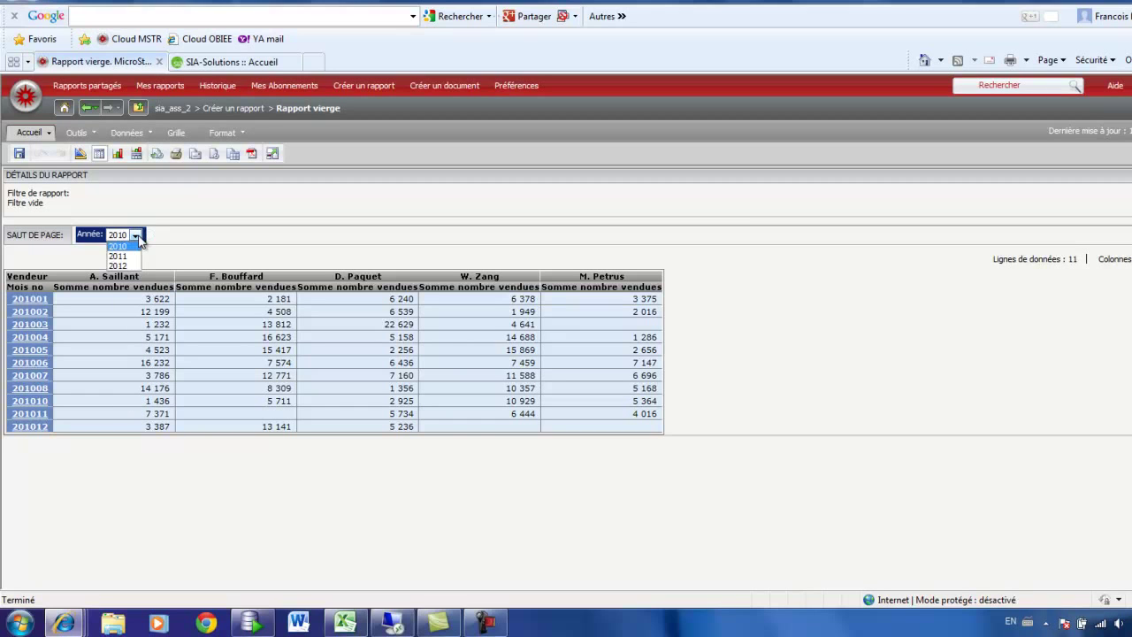
left_click(132, 268)
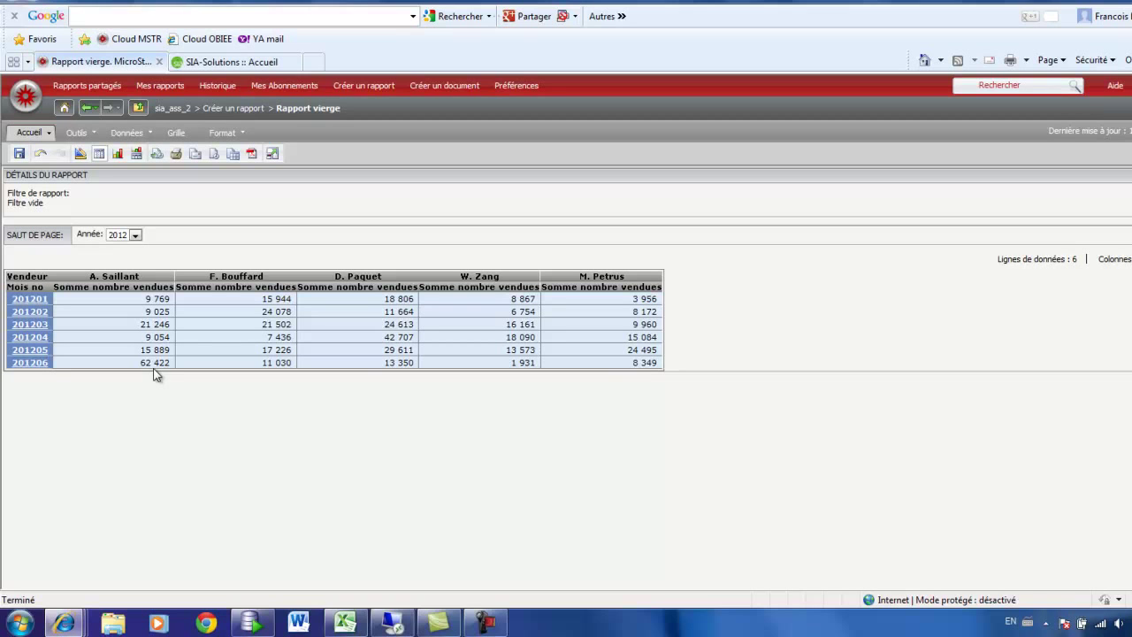
left_click(136, 154)
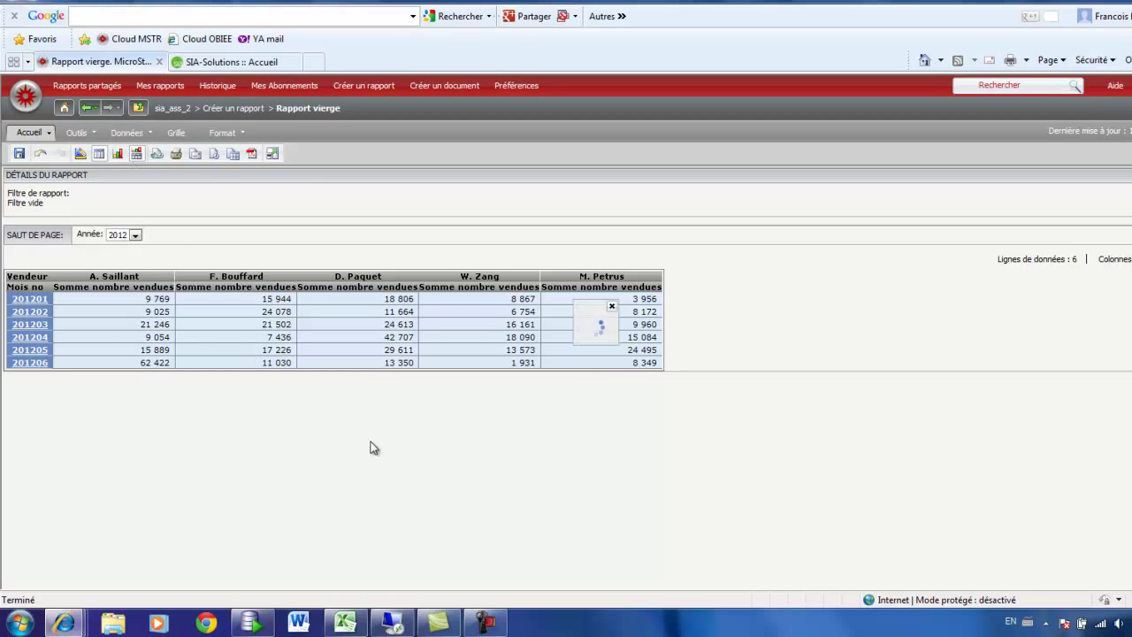
scroll(299, 465, "down", 1)
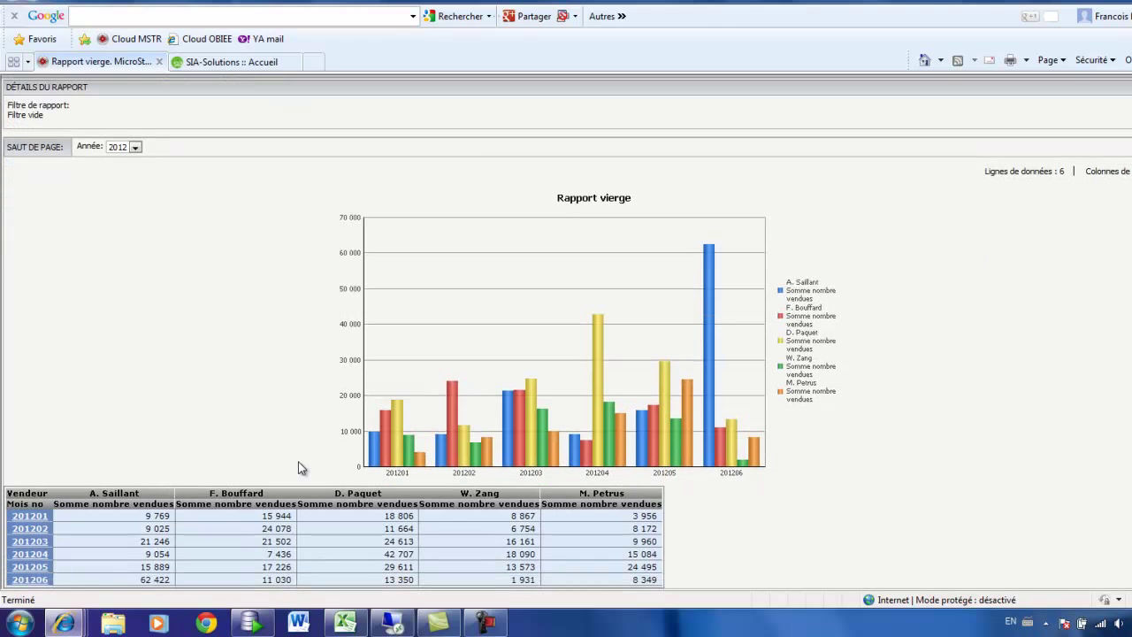
left_click(120, 147)
mouse_move(709, 256)
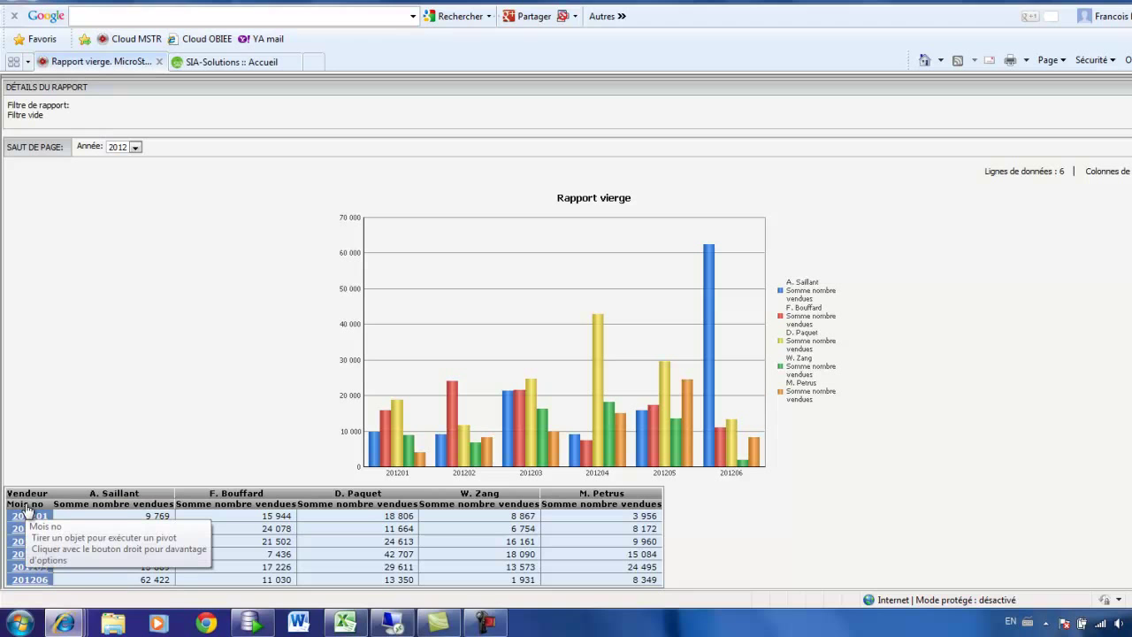
Move Mois no from the rows to the page-by area and select month 201206.
left_click_drag(28, 510, 155, 152)
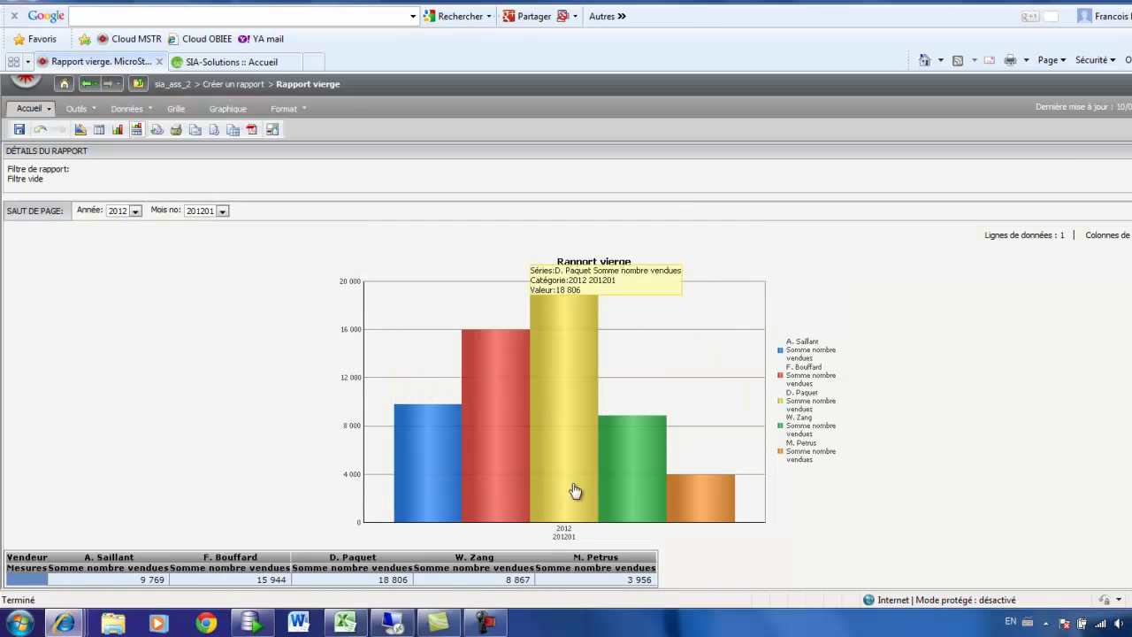
left_click(222, 211)
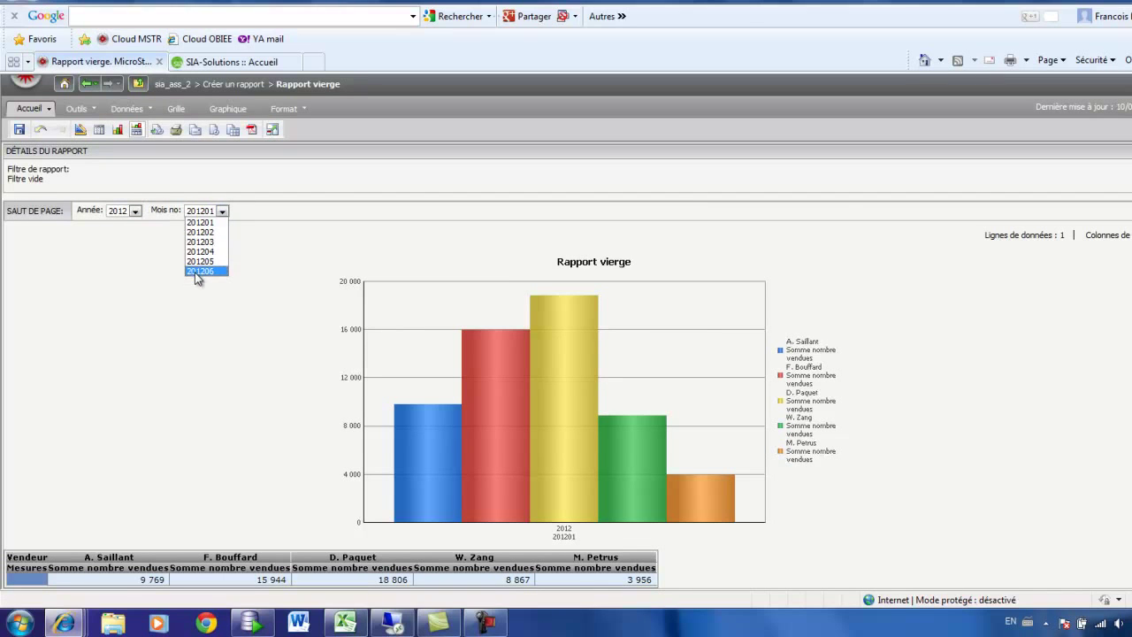
left_click(196, 270)
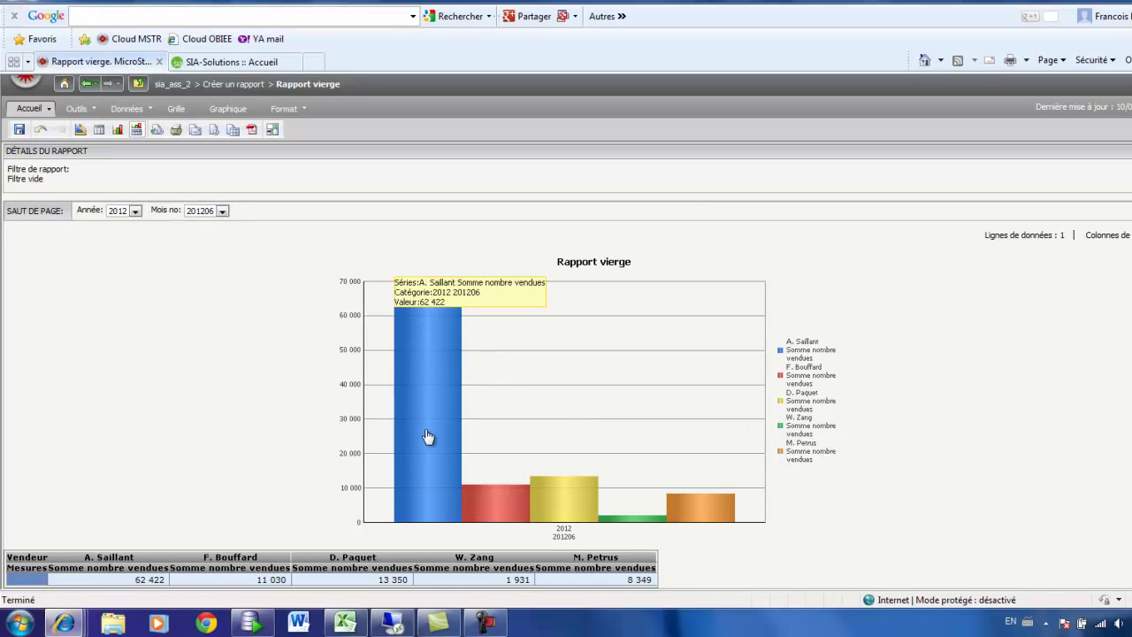
Change the vertical bar graph to the Secteur (pie) graph type.
left_click(232, 108)
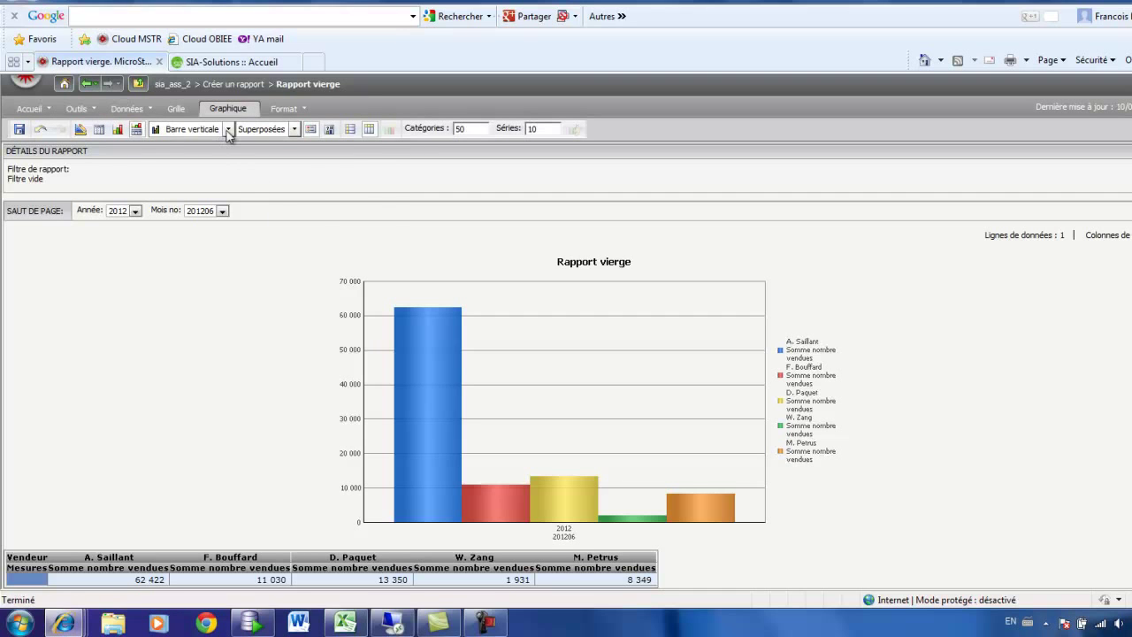
left_click(227, 129)
left_click(266, 217)
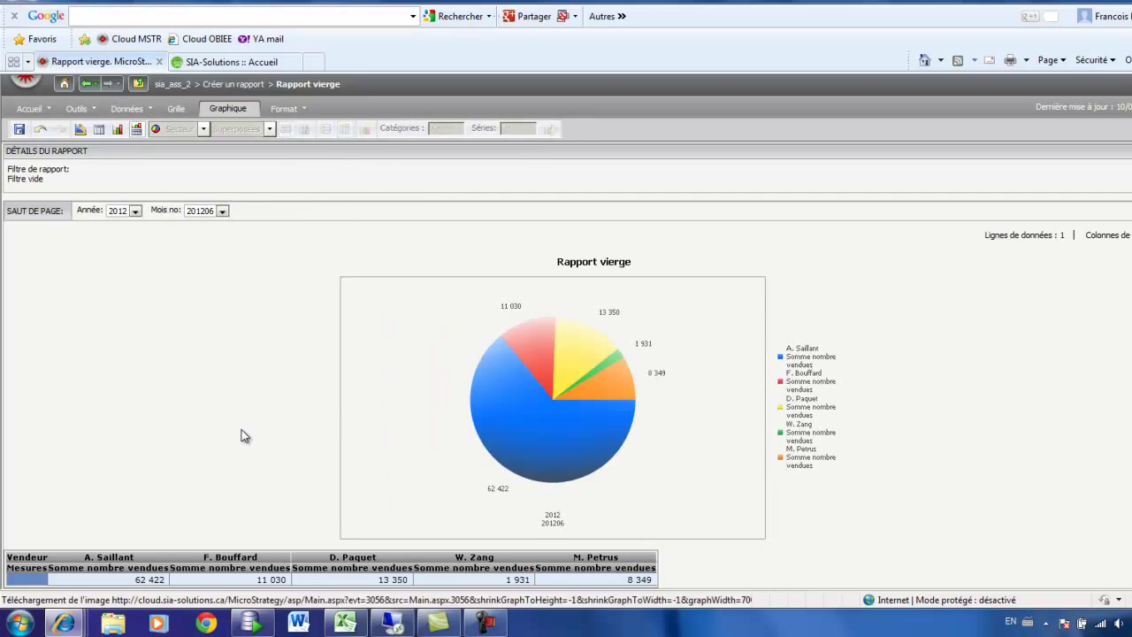
mouse_move(484, 412)
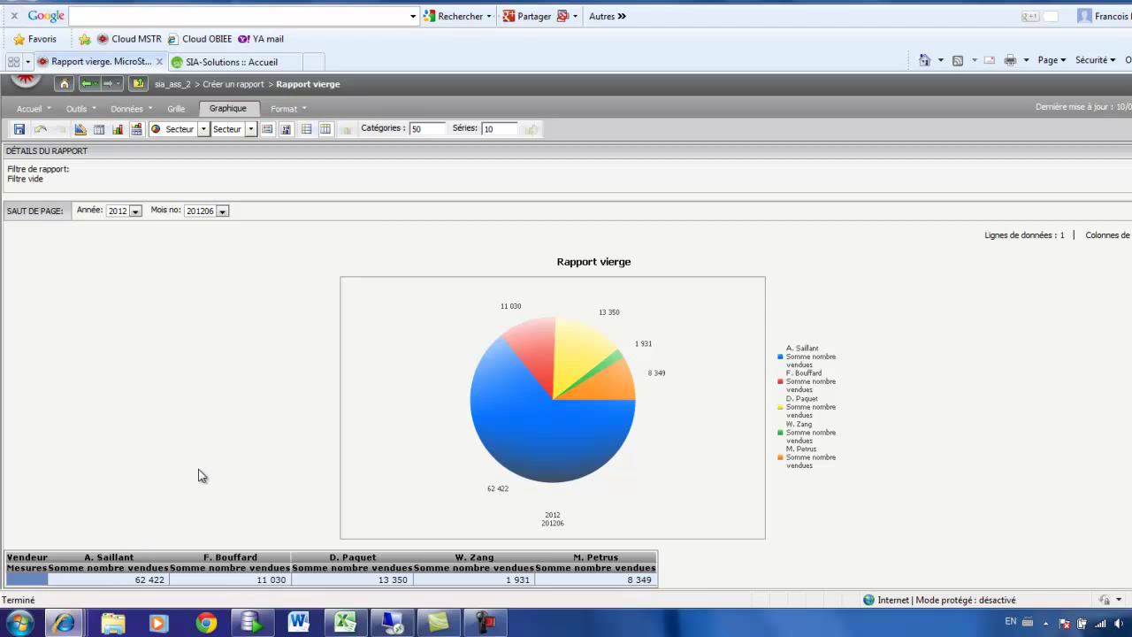
left_click(118, 129)
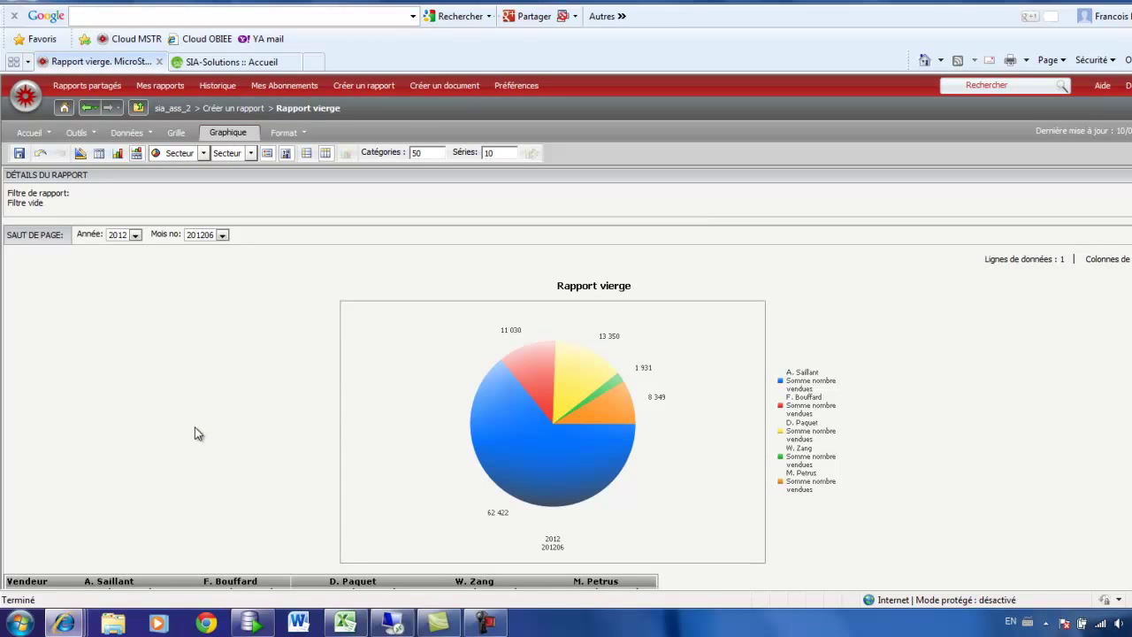
scroll(195, 427, "down", 1)
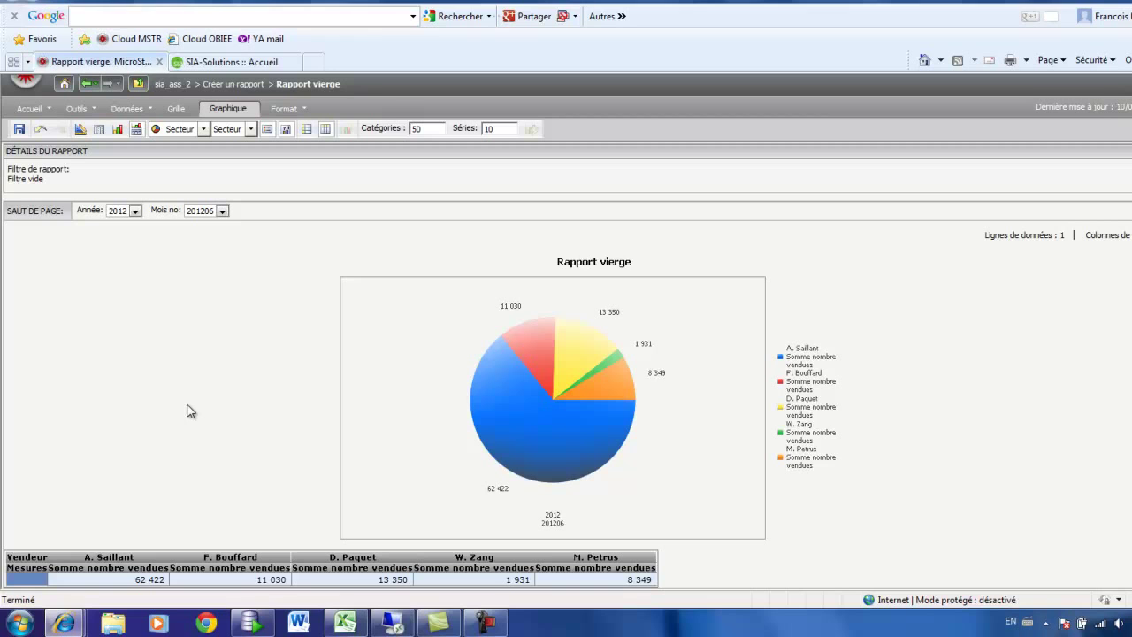
Save the report in Mes rapports as Vendeur, overwriting the existing report, and run the saved report.
left_click(19, 128)
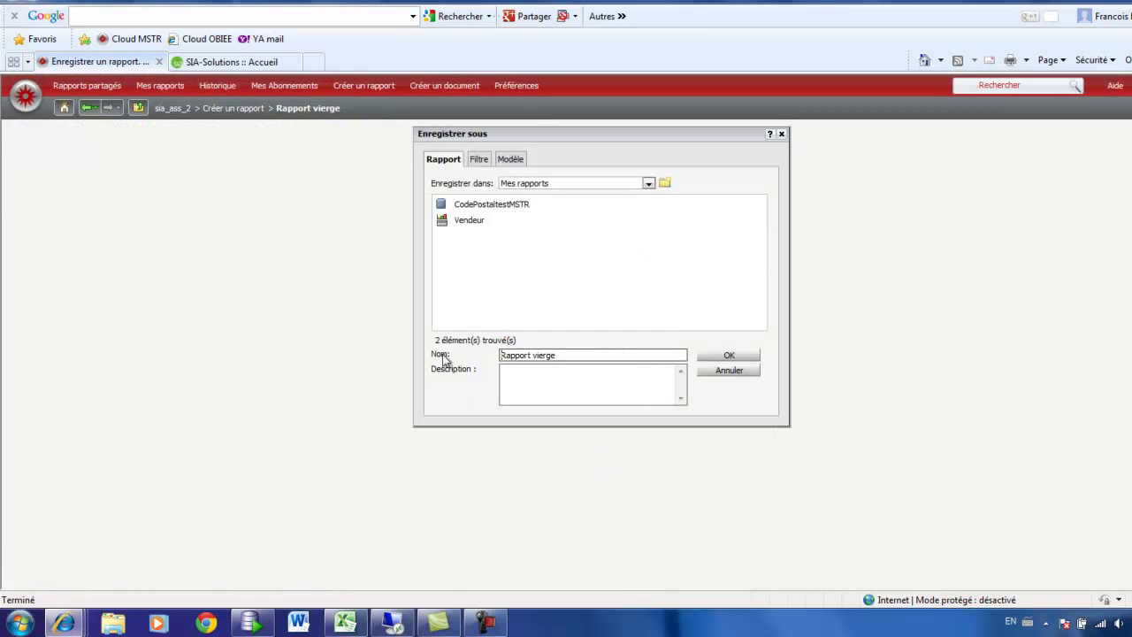
left_click(470, 222)
left_click(718, 356)
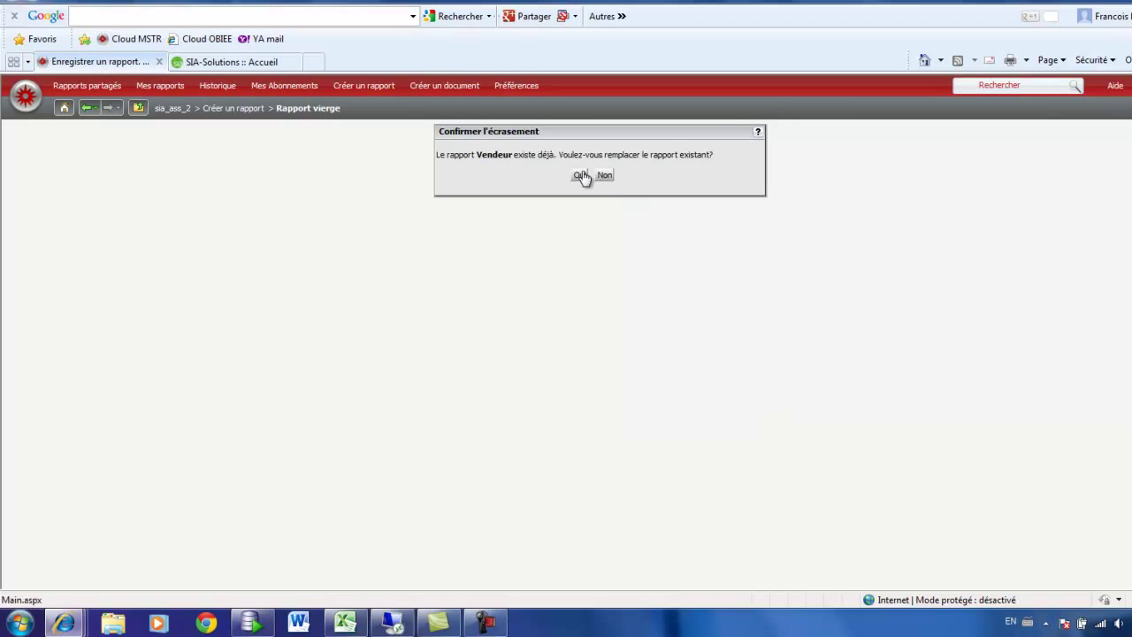
left_click(579, 175)
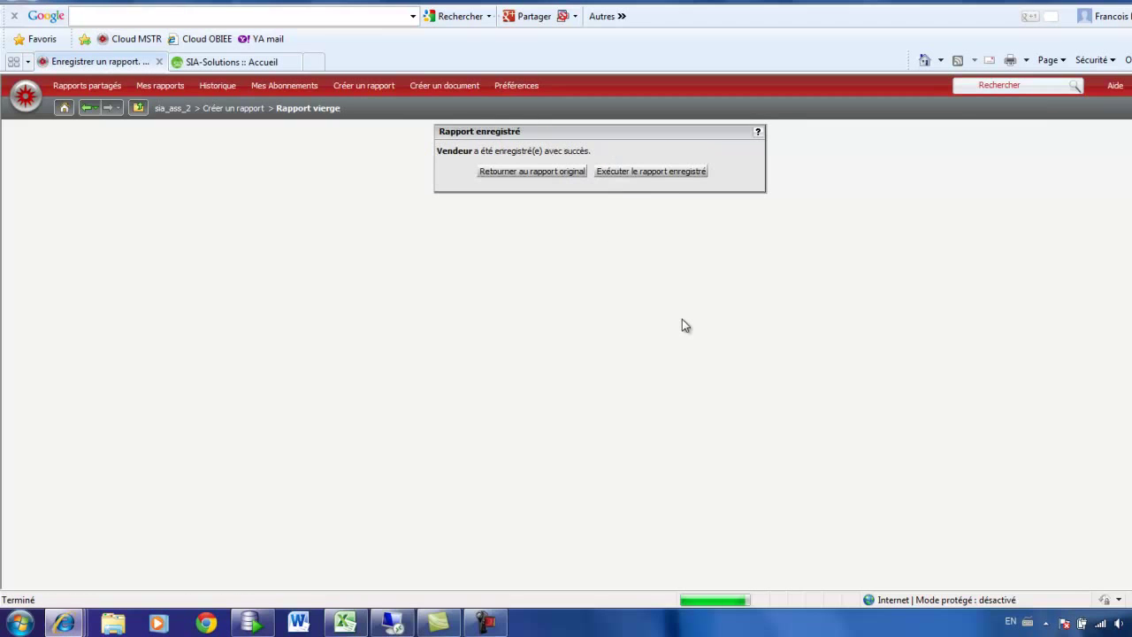
left_click(670, 172)
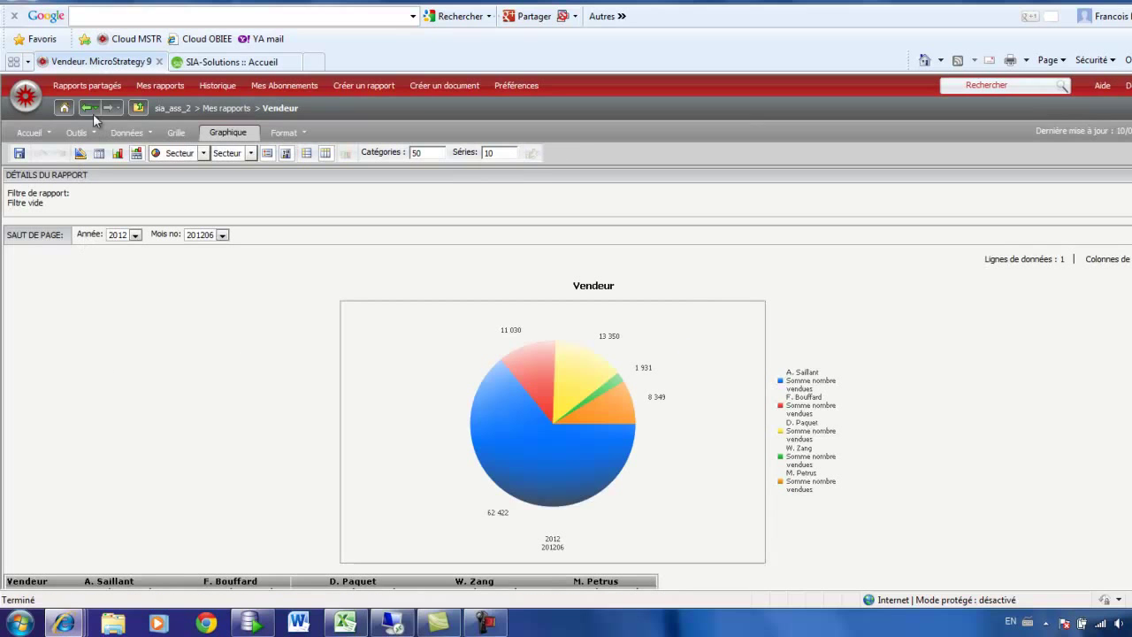
Add the Profit de la vente measure to the Vendeur report's measures in design mode and run the report.
scroll(209, 438, "down", 1)
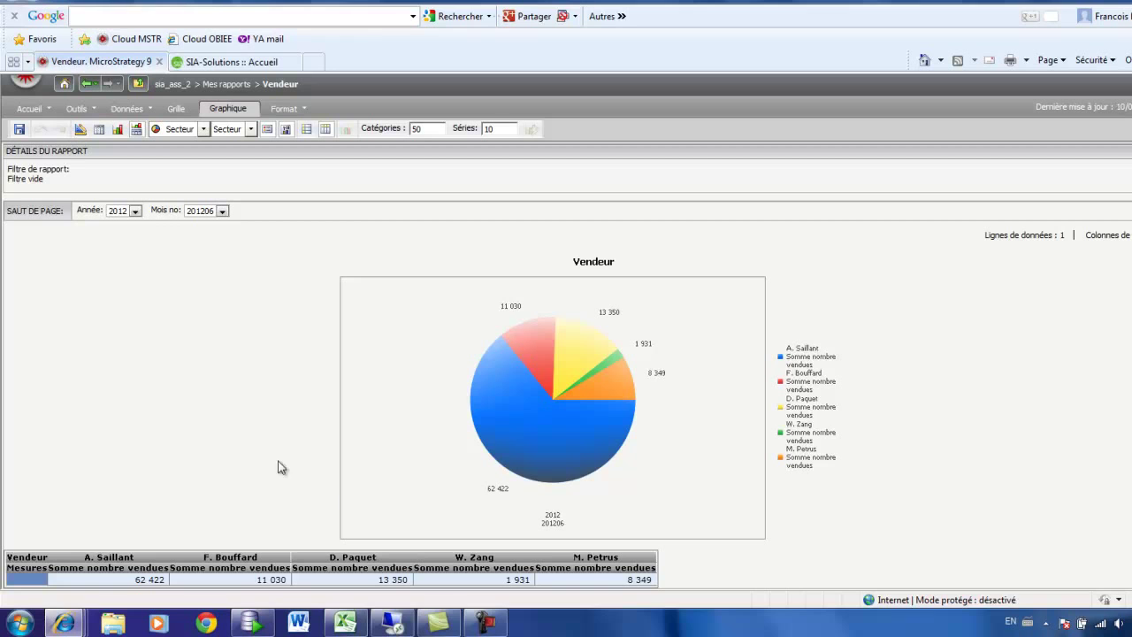
mouse_move(608, 426)
left_click(80, 129)
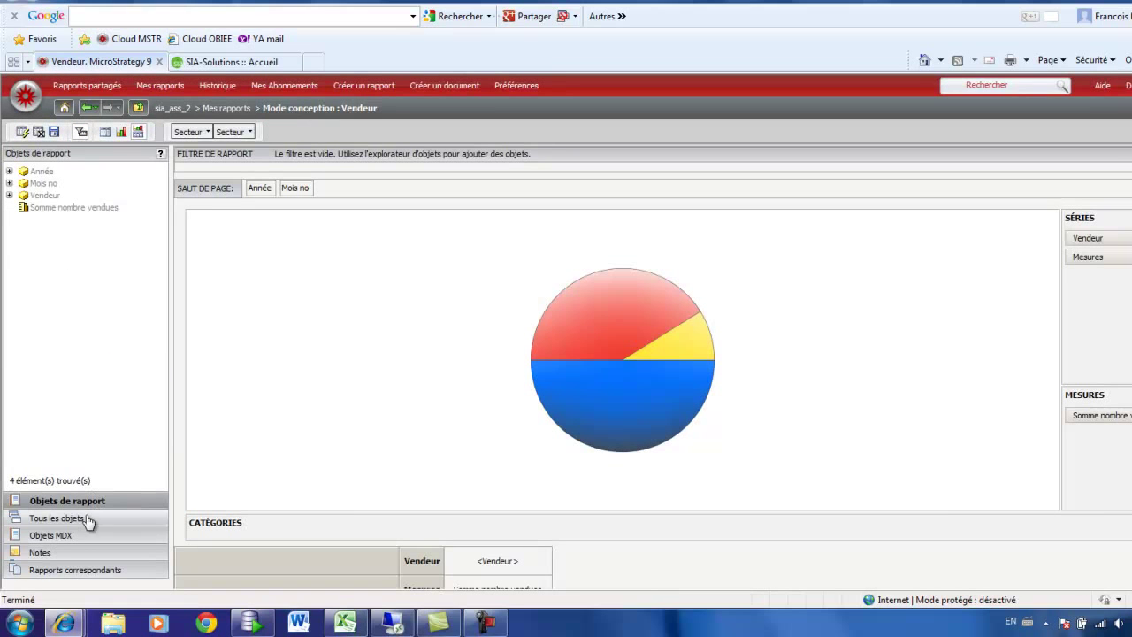
left_click(67, 521)
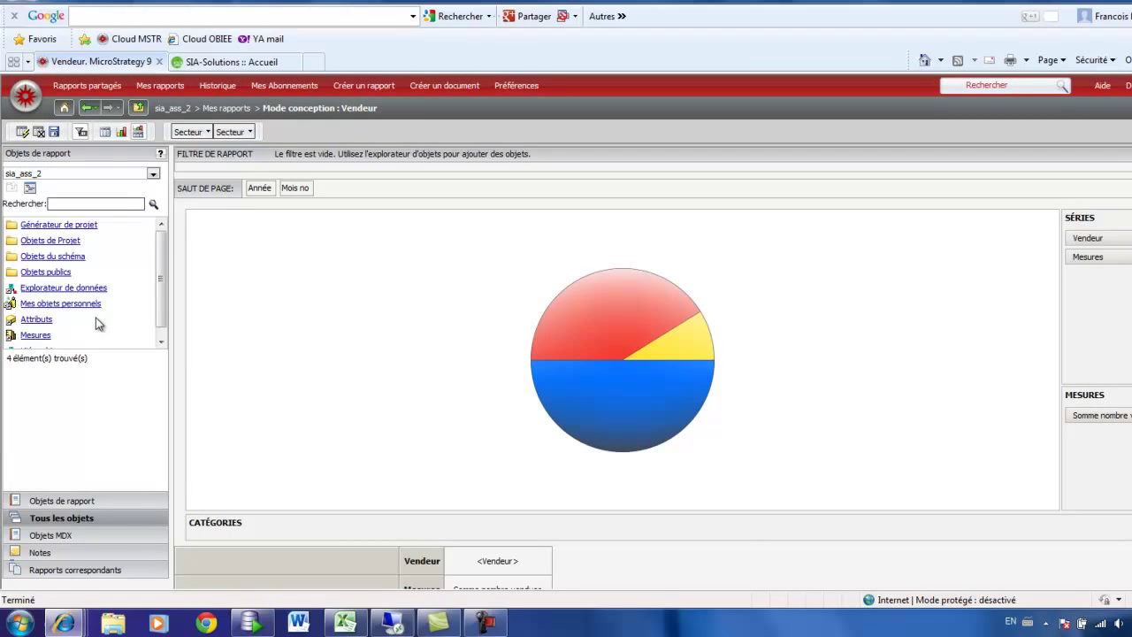
left_click(39, 323)
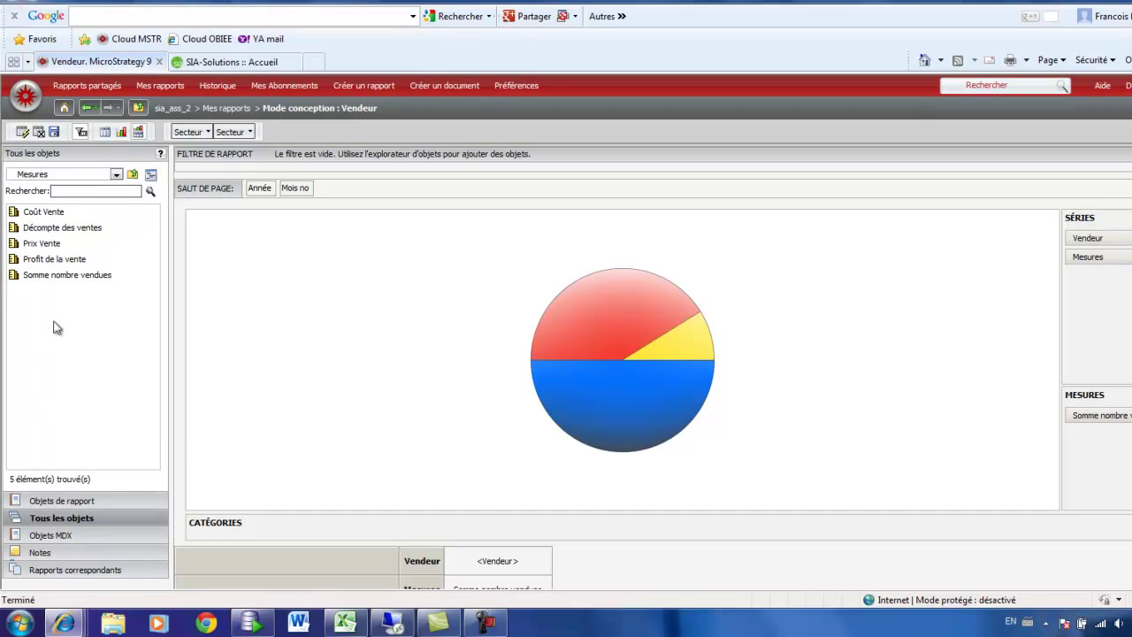
left_click(43, 259)
left_click_drag(43, 259, 1057, 391)
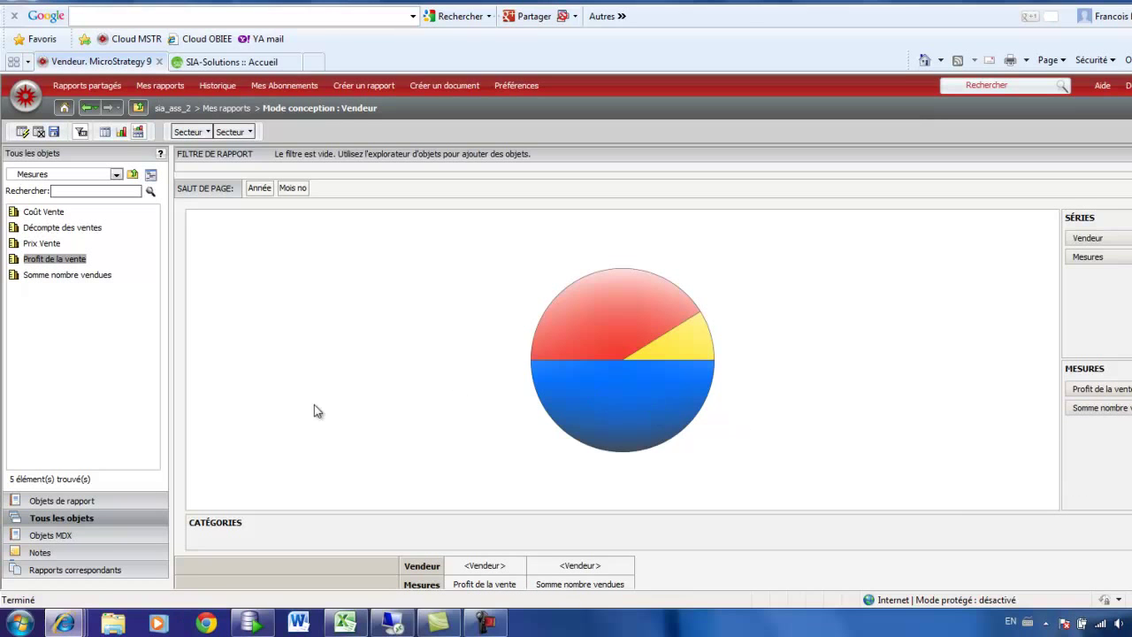
left_click(22, 132)
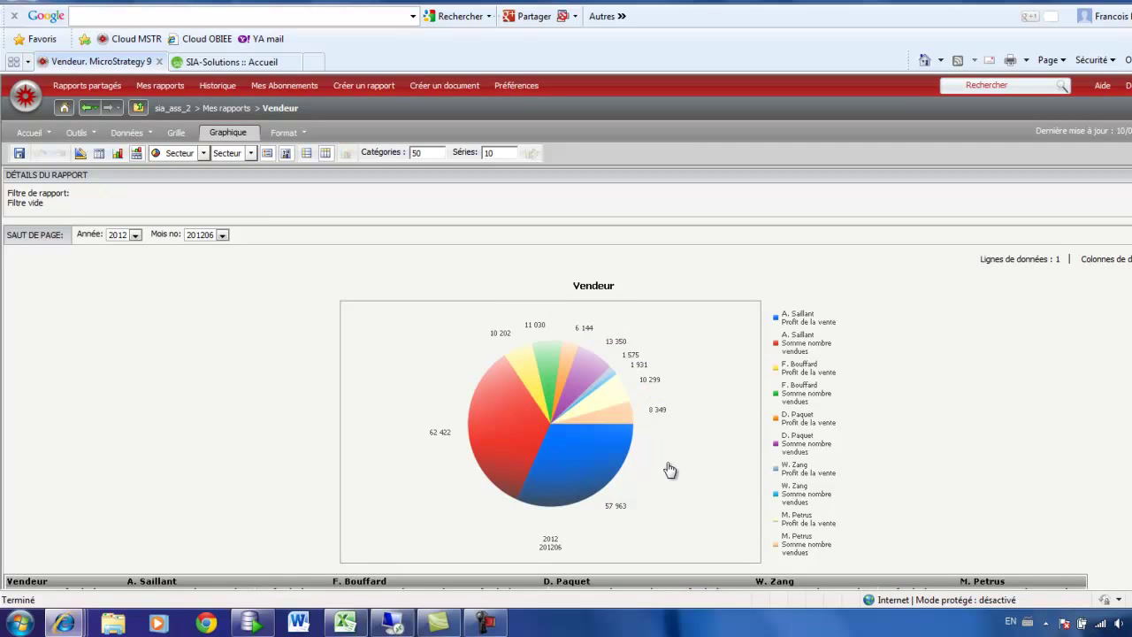
Move Mesures from the grid's columns to its rows to get a separate pie for each measure.
scroll(669, 477, "down", 1)
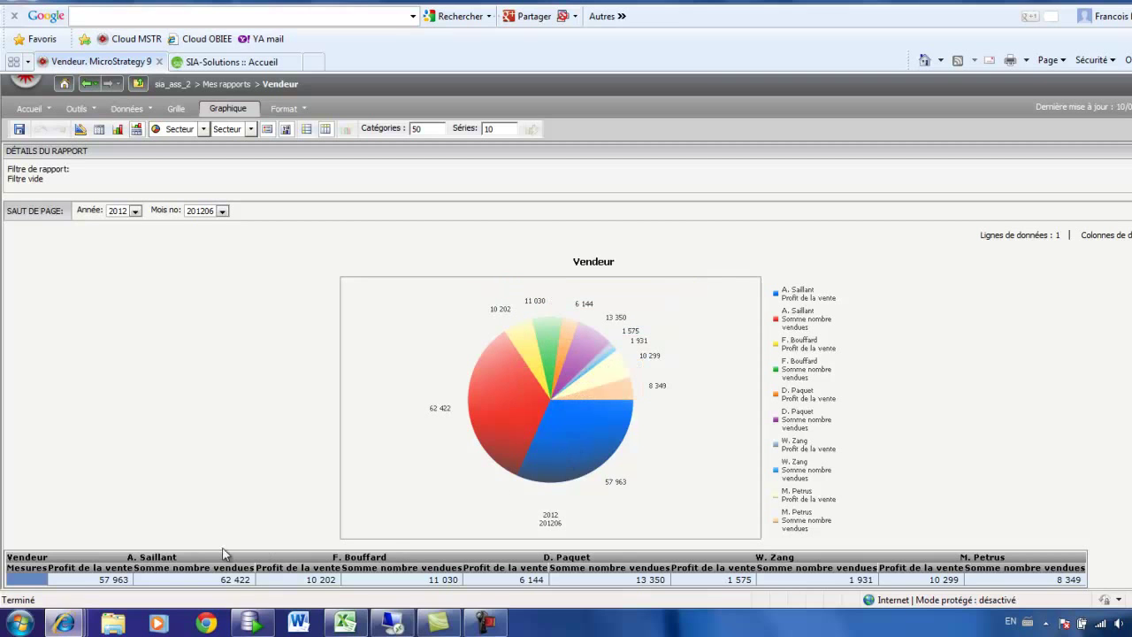
left_click_drag(153, 575, 13, 583)
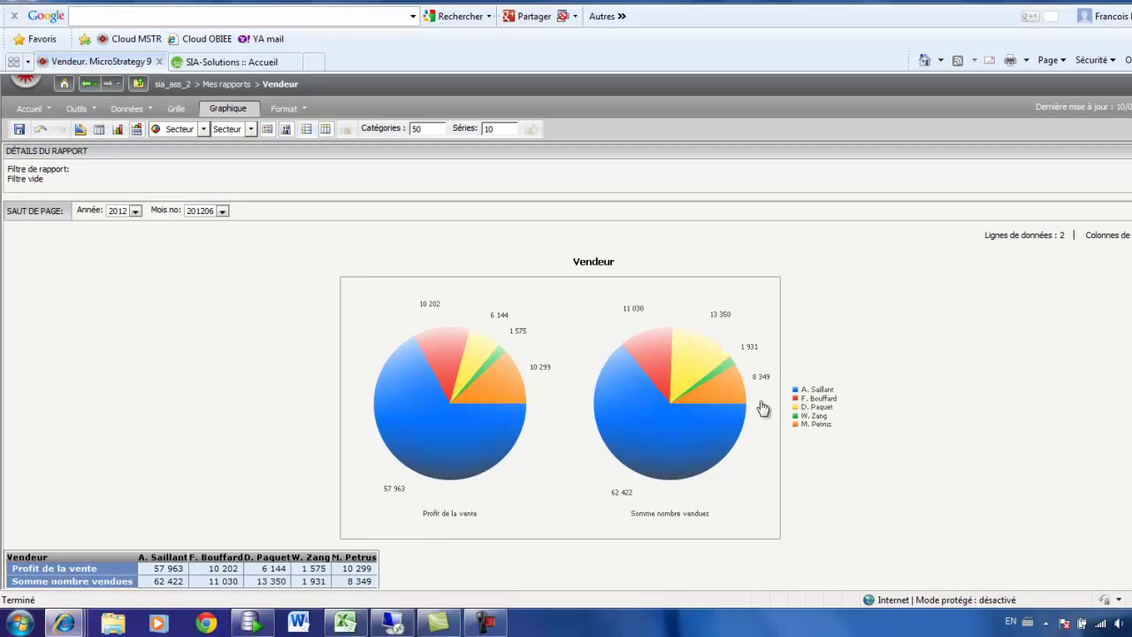
View the sellers' pies for month 201006 by setting the page-by filters to Année 2010 and Mois no 201006.
mouse_move(453, 422)
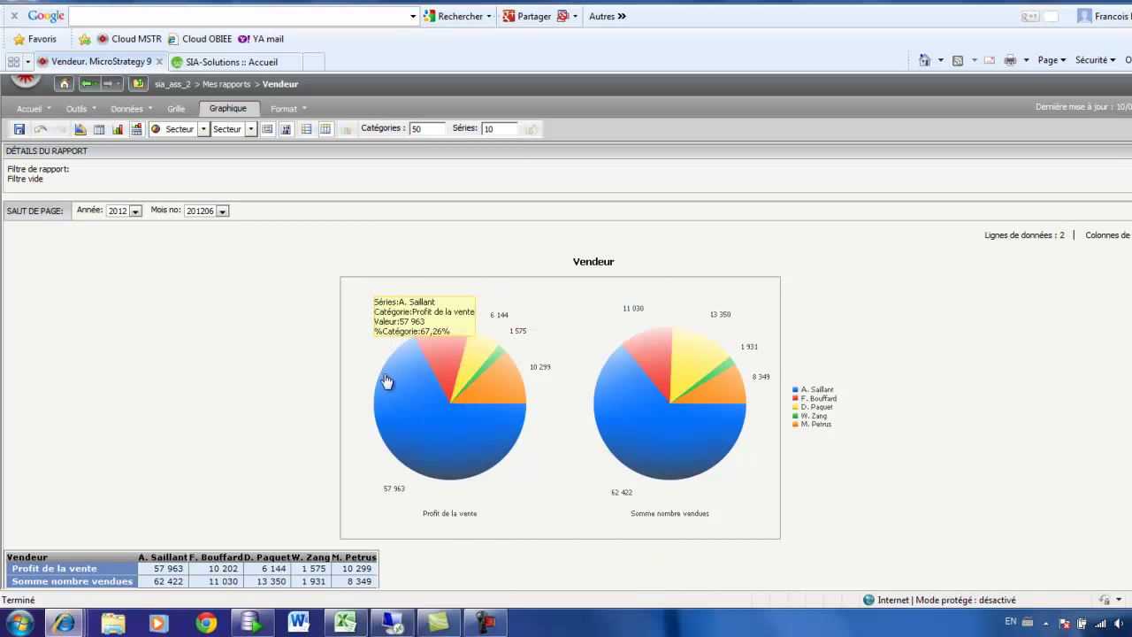
left_click(136, 210)
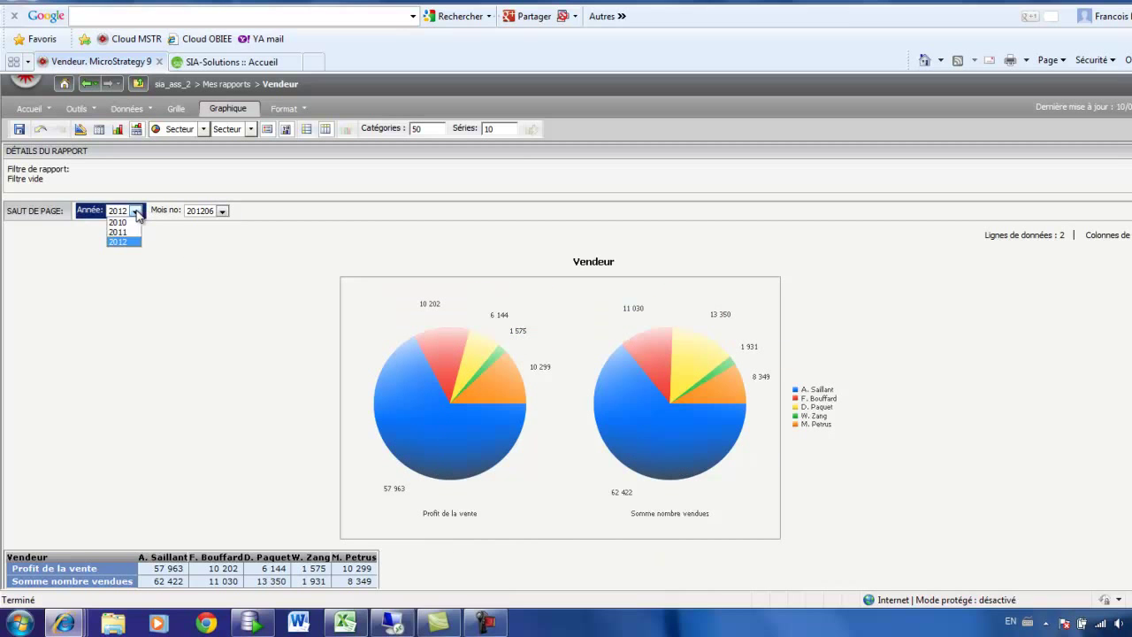
left_click(119, 242)
left_click(222, 211)
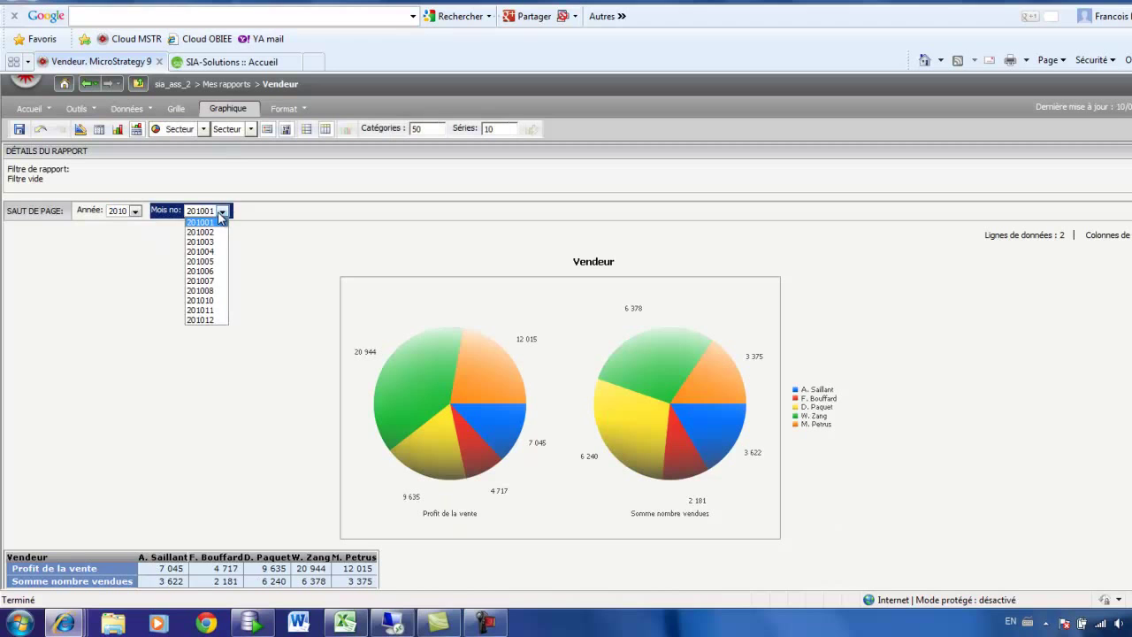
left_click(215, 272)
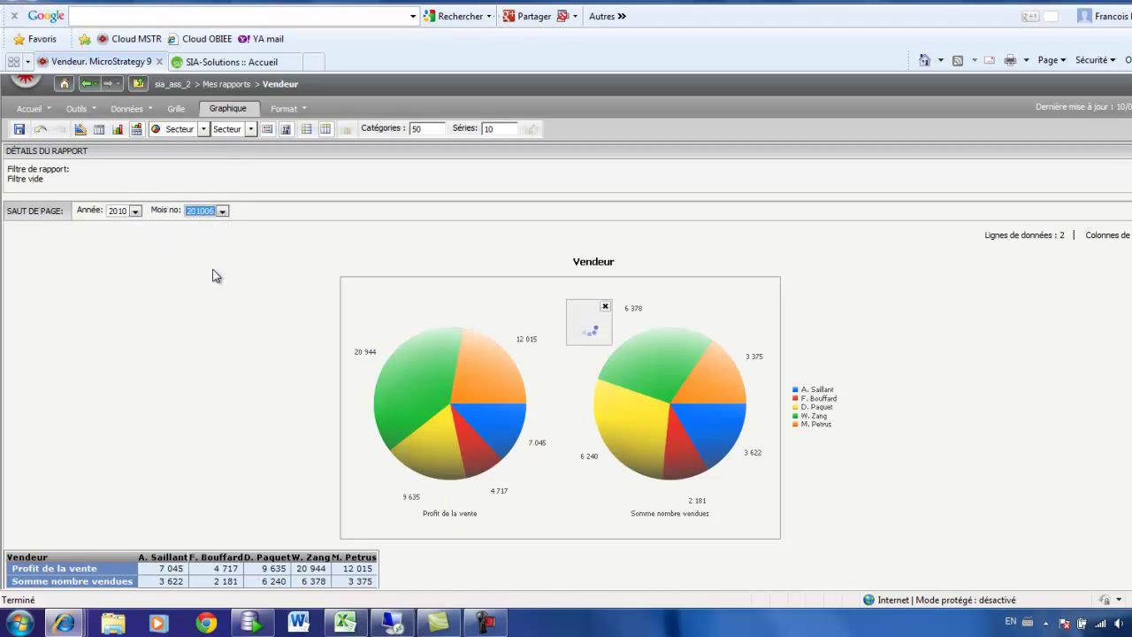
View the sellers' pies for month 201106 by setting Année to 2011 and Mois no to 201106.
left_click(134, 212)
left_click(131, 233)
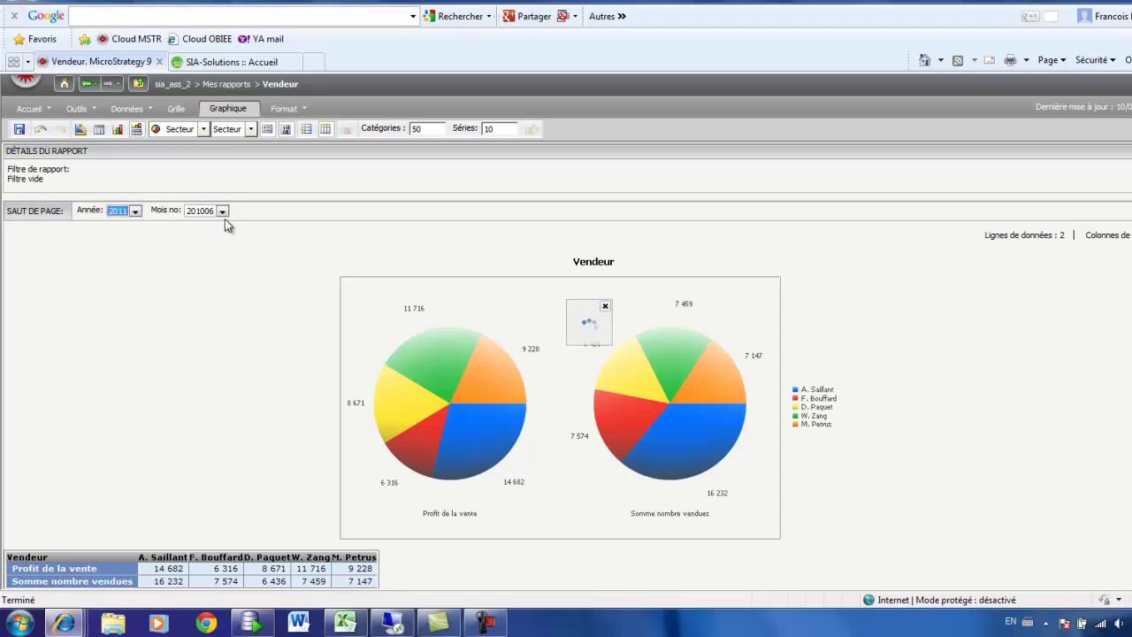
left_click(221, 210)
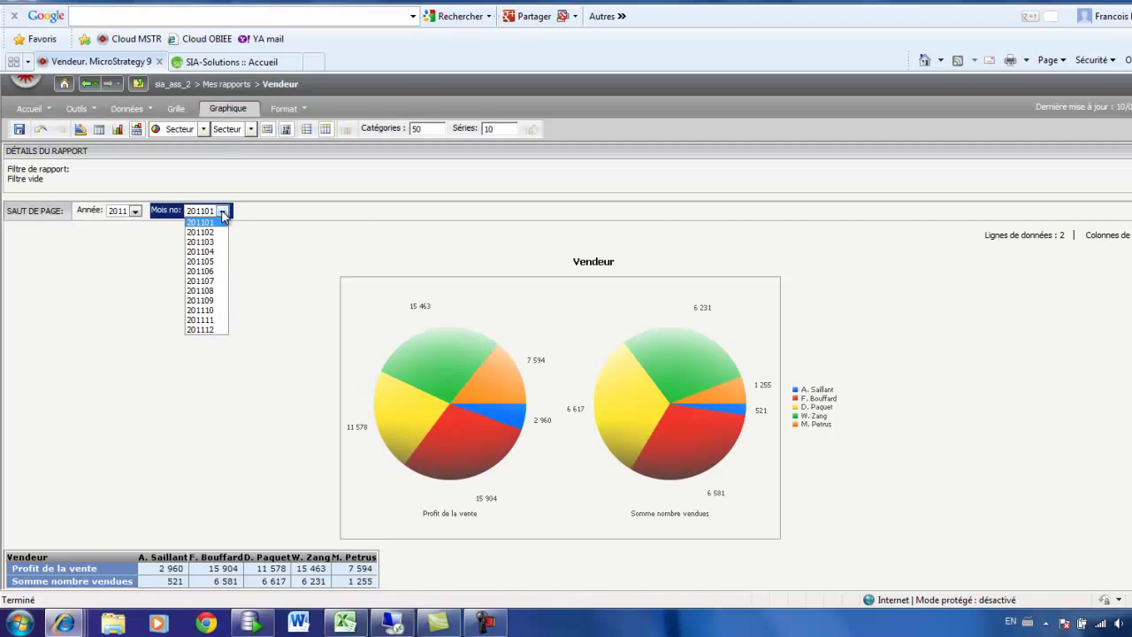
left_click(214, 272)
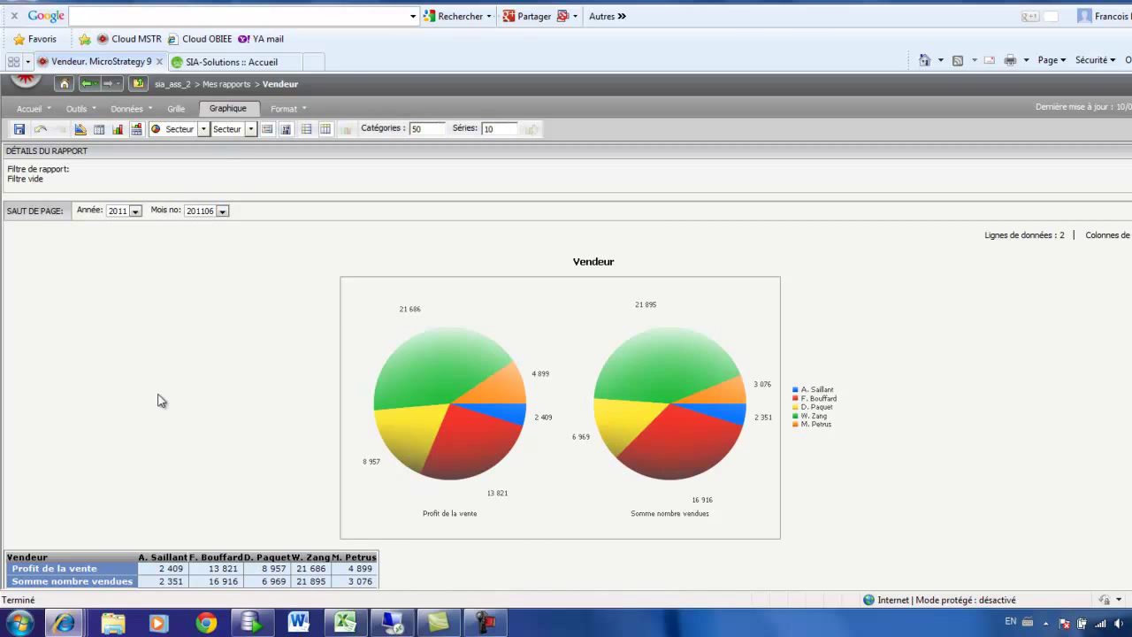
Set the page-by filters back to Année 2012 and Mois no 201206.
left_click(134, 211)
left_click(131, 245)
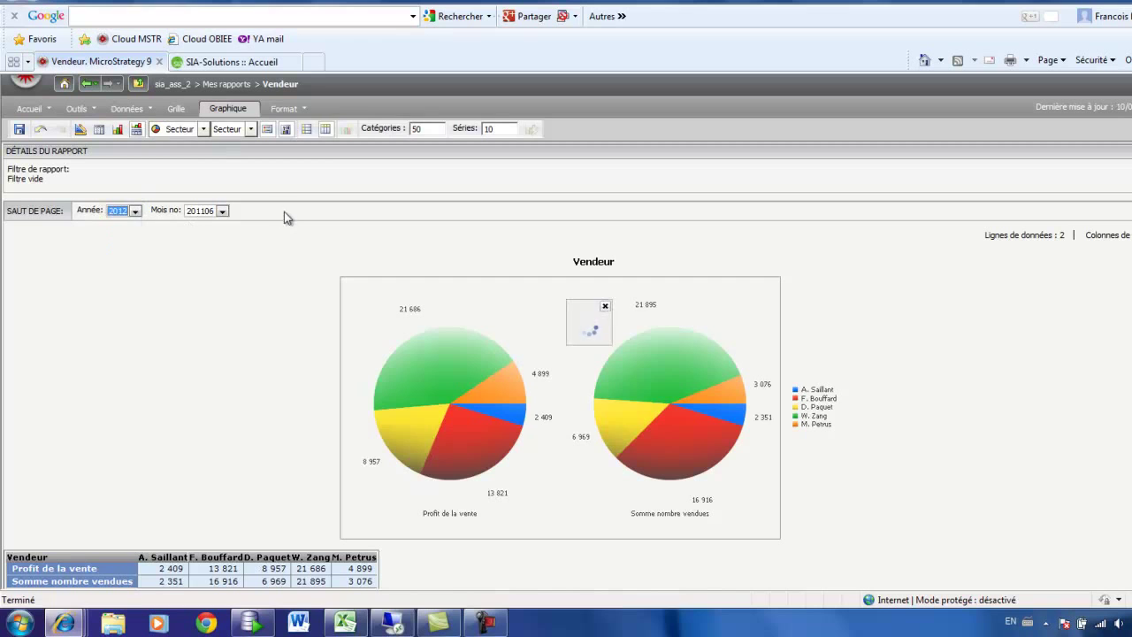
left_click(223, 213)
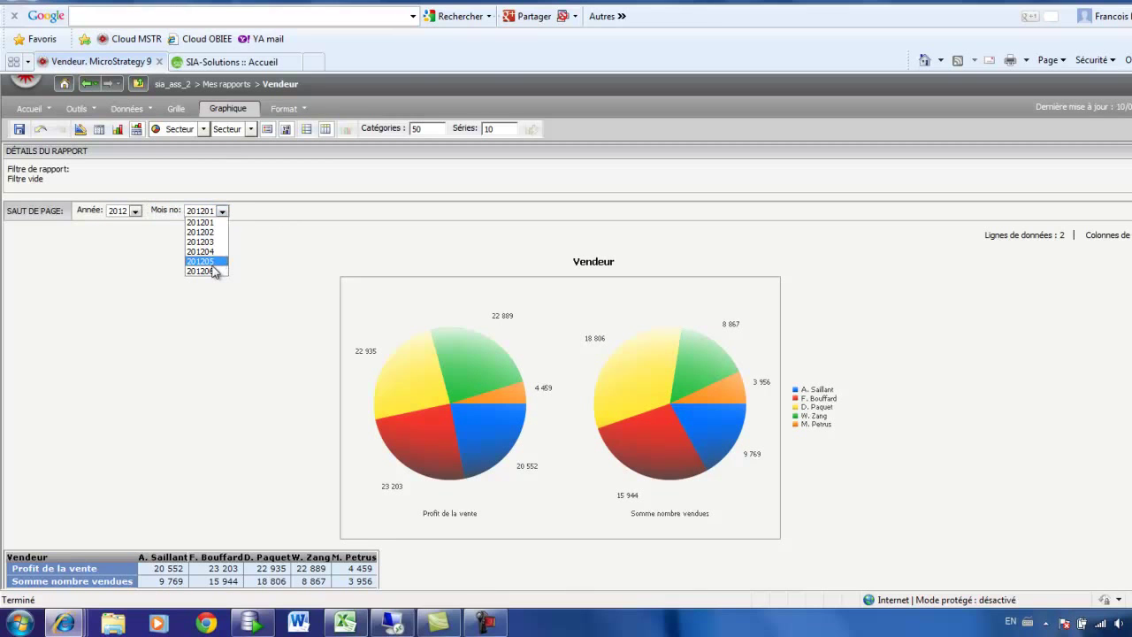
left_click(213, 271)
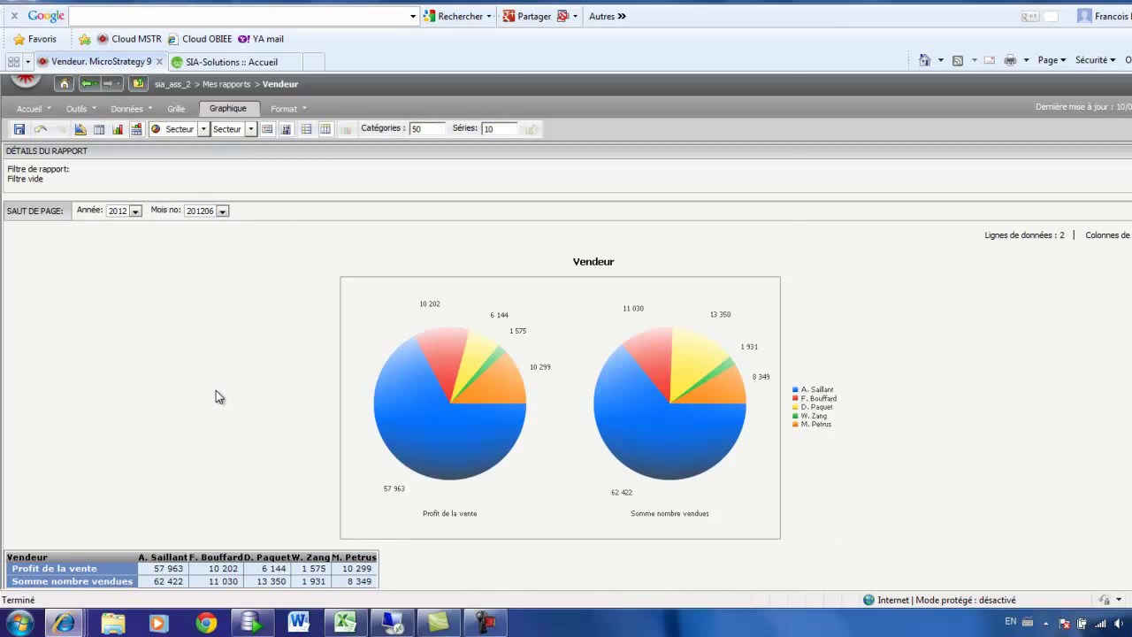
Save the report as Vendeur in Mes rapports, replacing the existing report, and run the saved version.
left_click(18, 129)
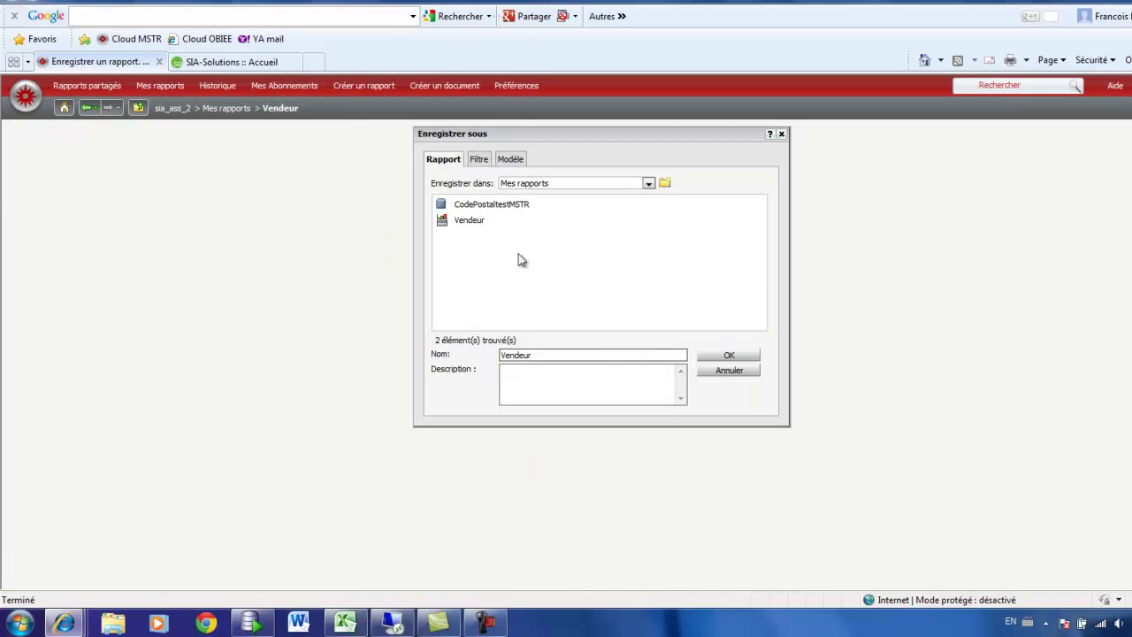
left_click(464, 222)
left_click(736, 357)
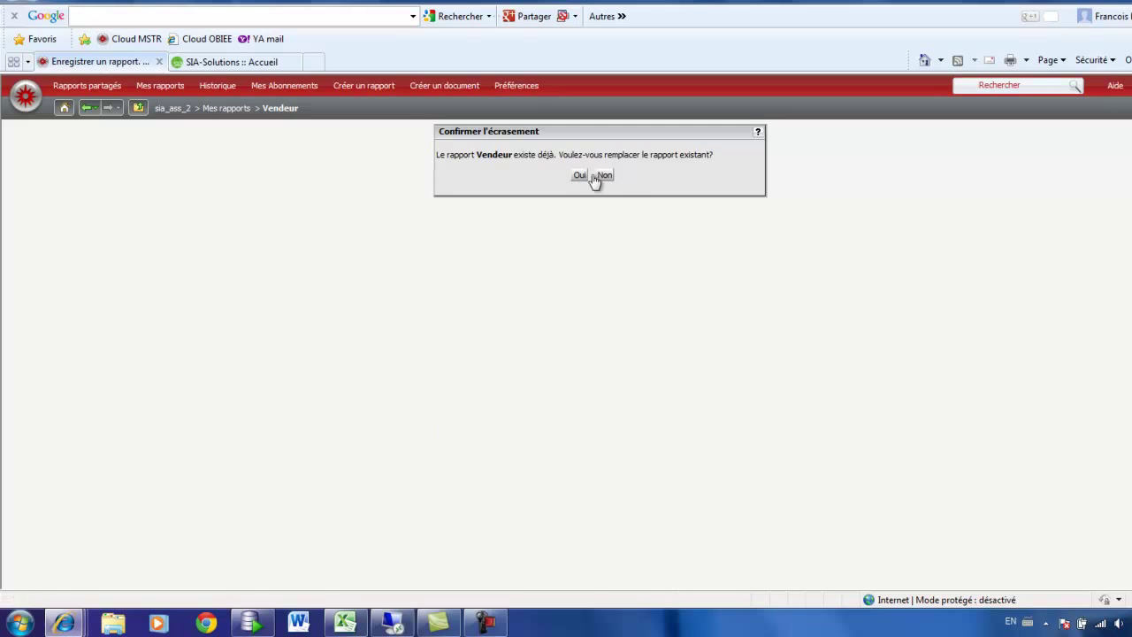
left_click(579, 175)
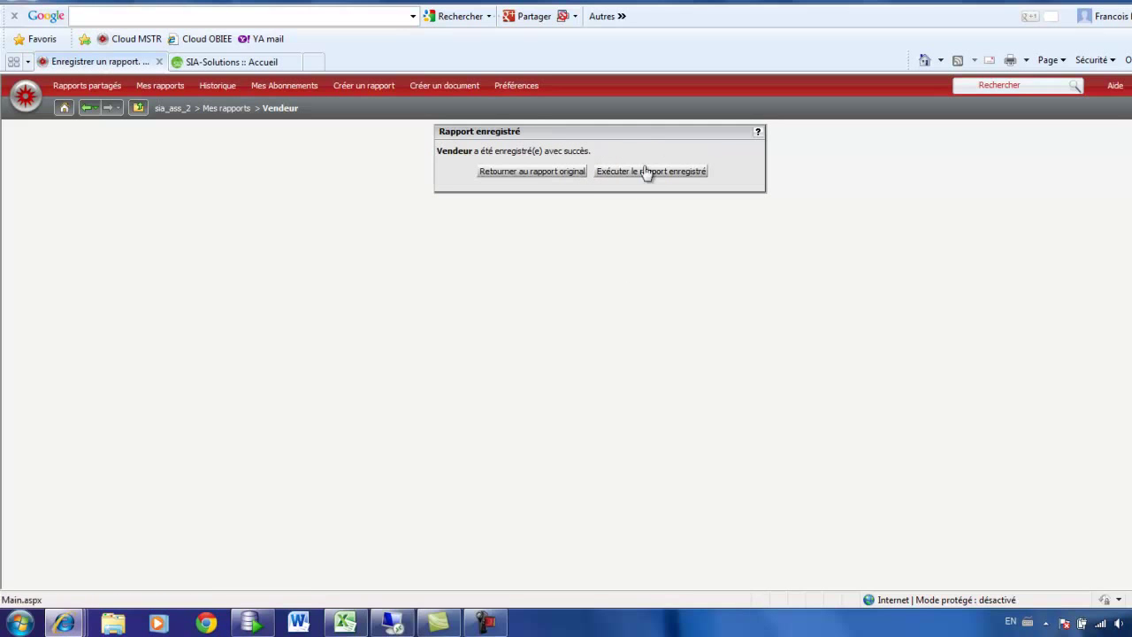
left_click(651, 172)
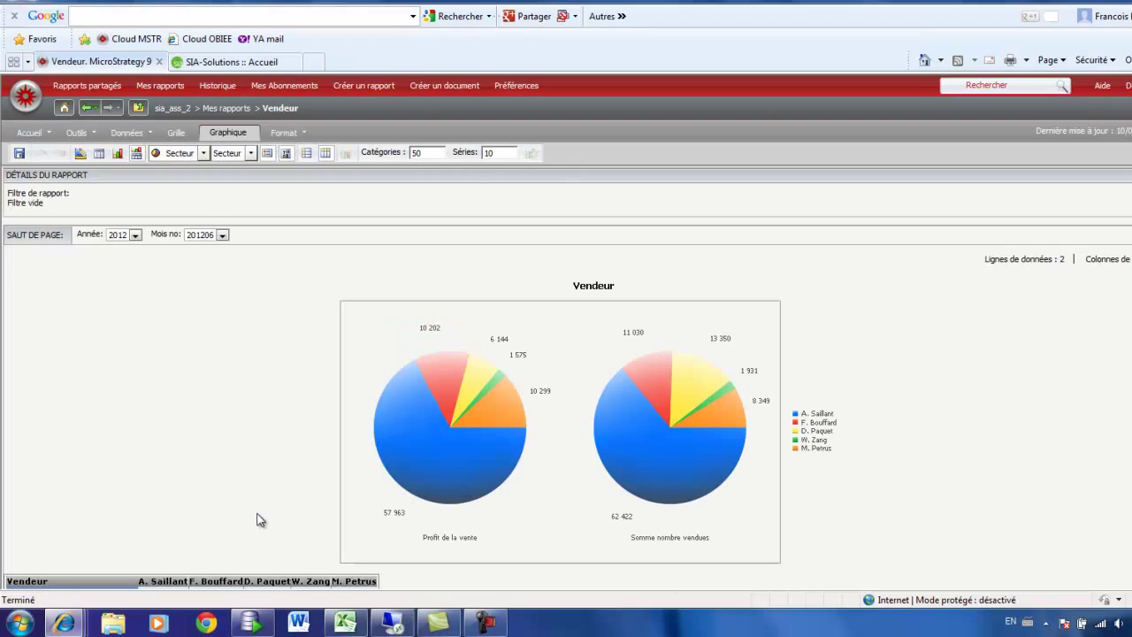
Open the report in design mode and remove Profit de la vente from its measures.
scroll(256, 520, "down", 1)
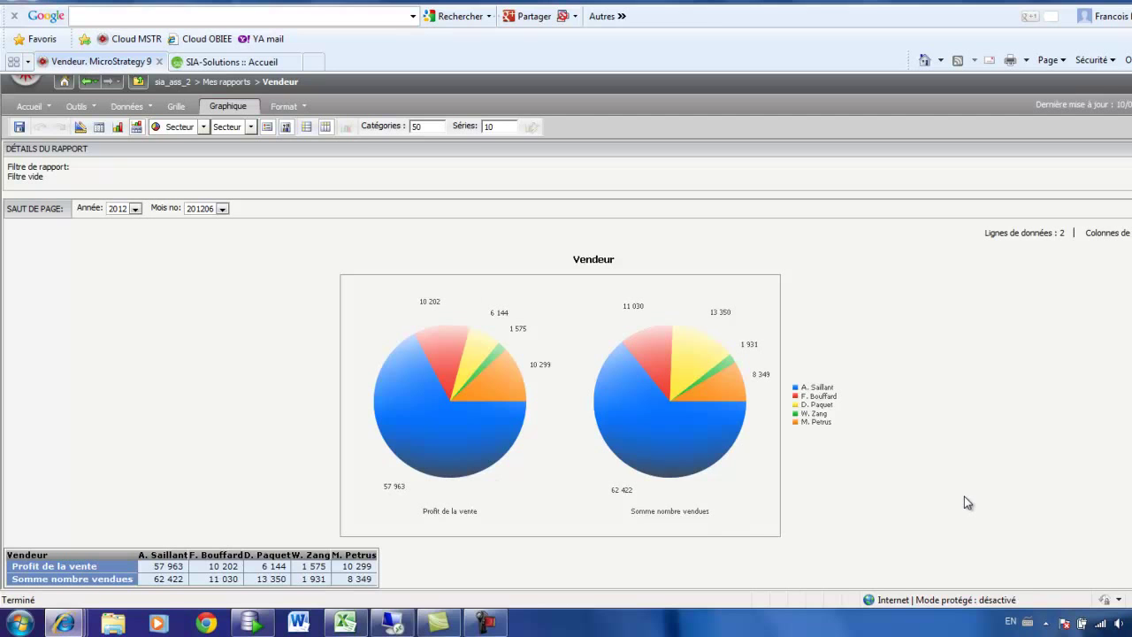
left_click(78, 126)
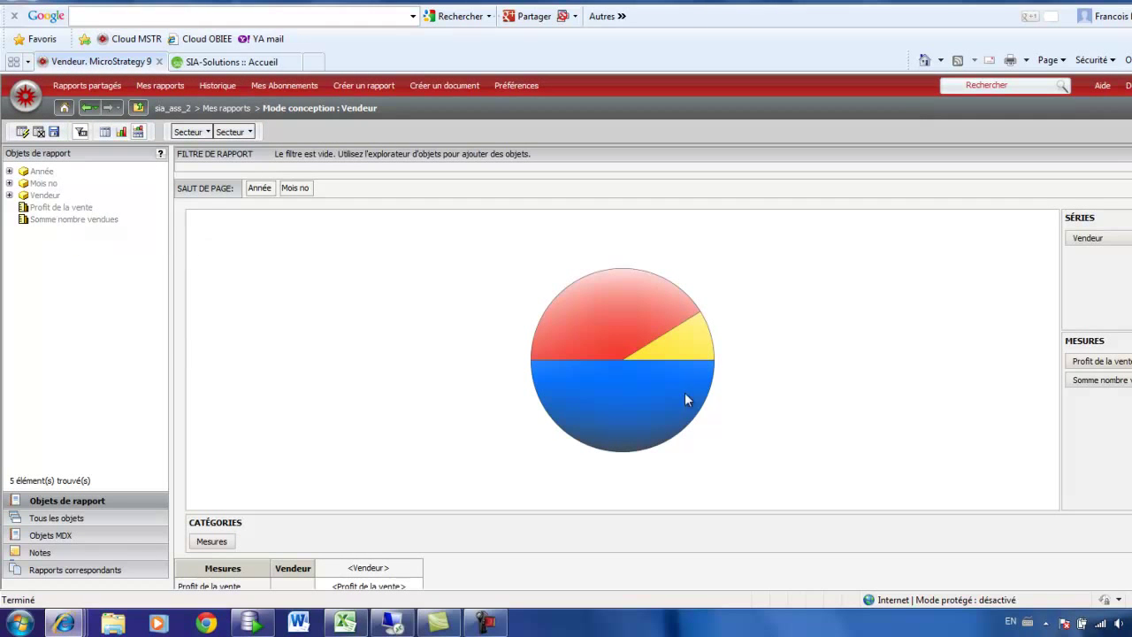
left_click_drag(1112, 363, 66, 345)
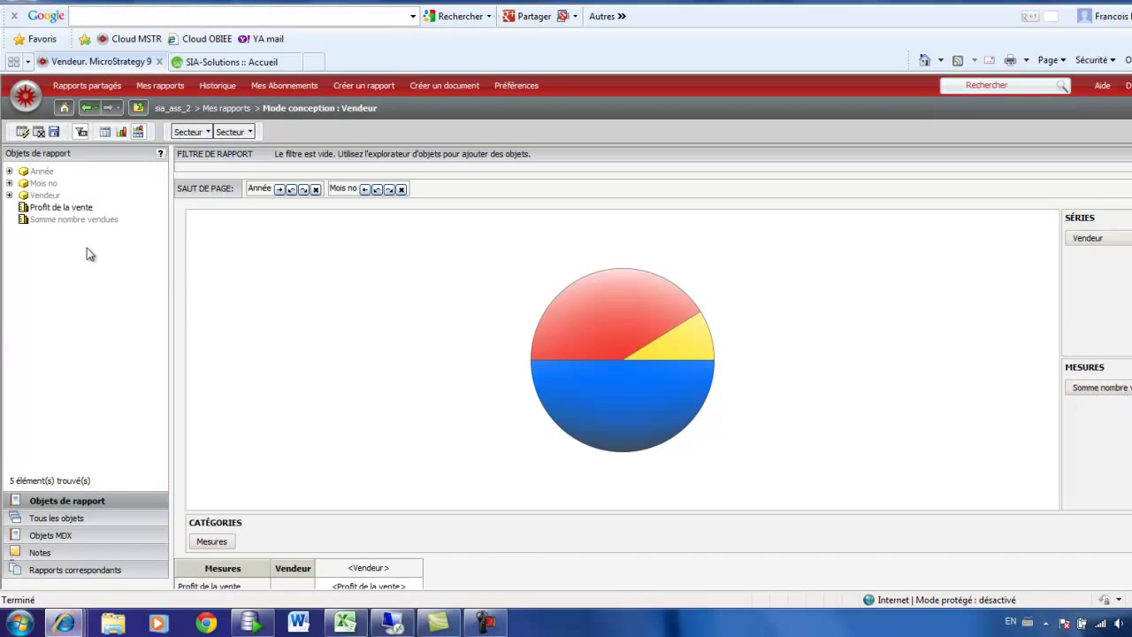
Add the Type Modèle attribute to the rows after Mesures and run the report.
left_click(62, 520)
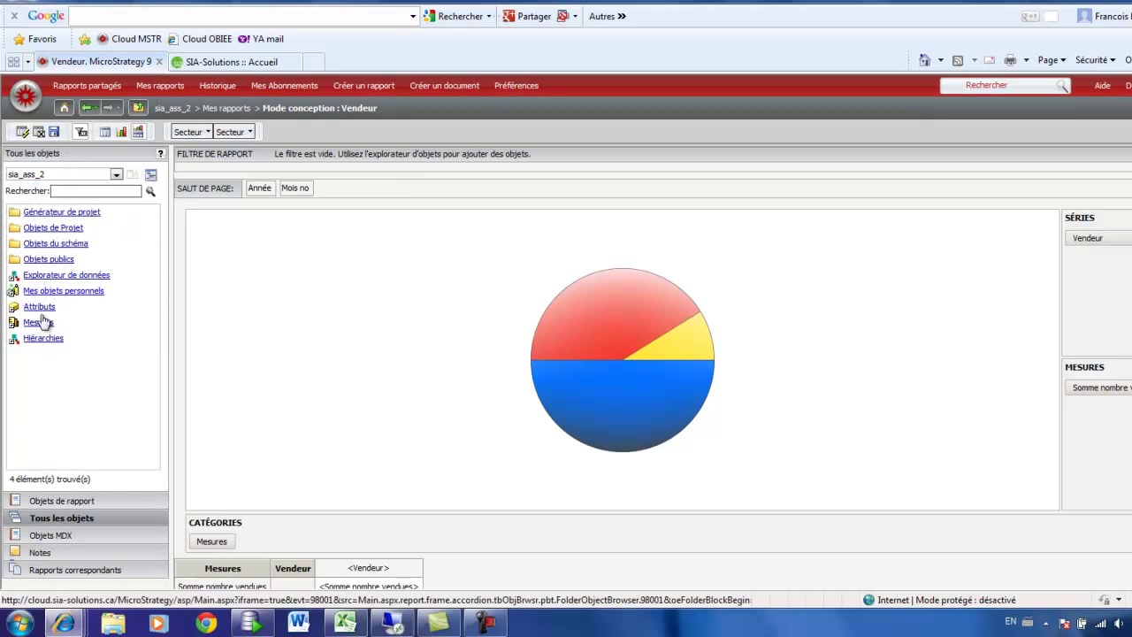
left_click(39, 307)
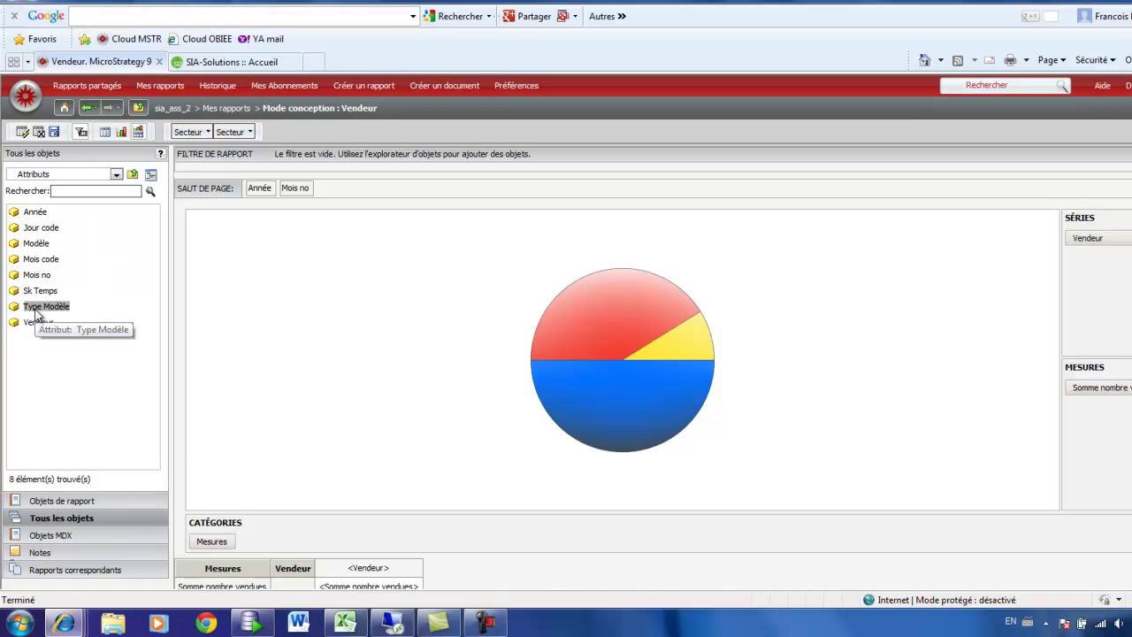
left_click_drag(35, 313, 273, 574)
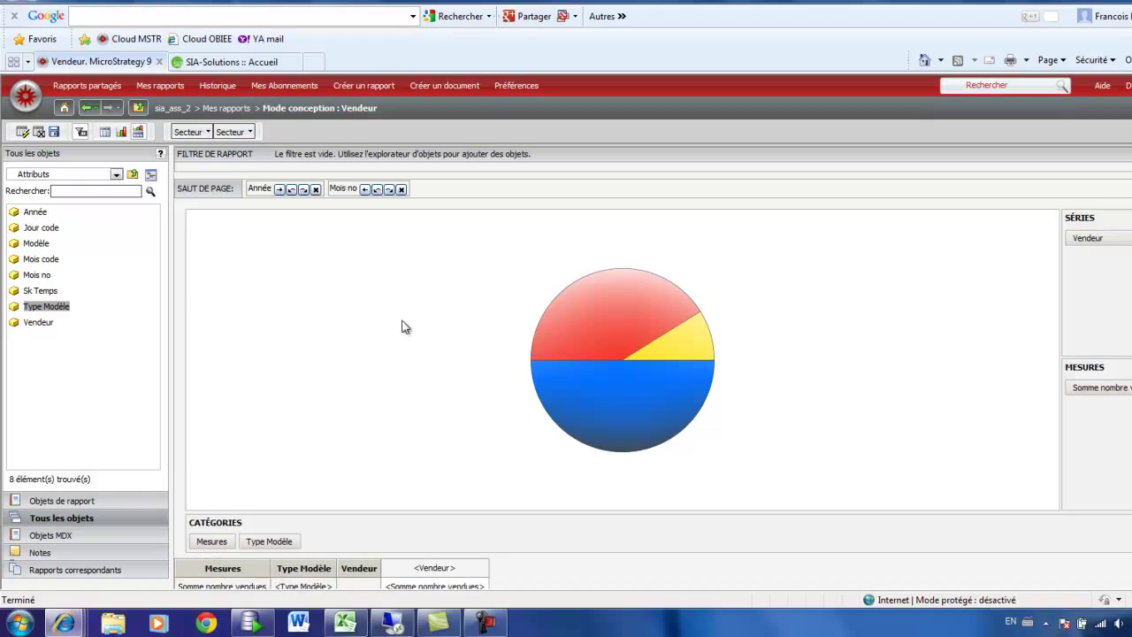
left_click(21, 133)
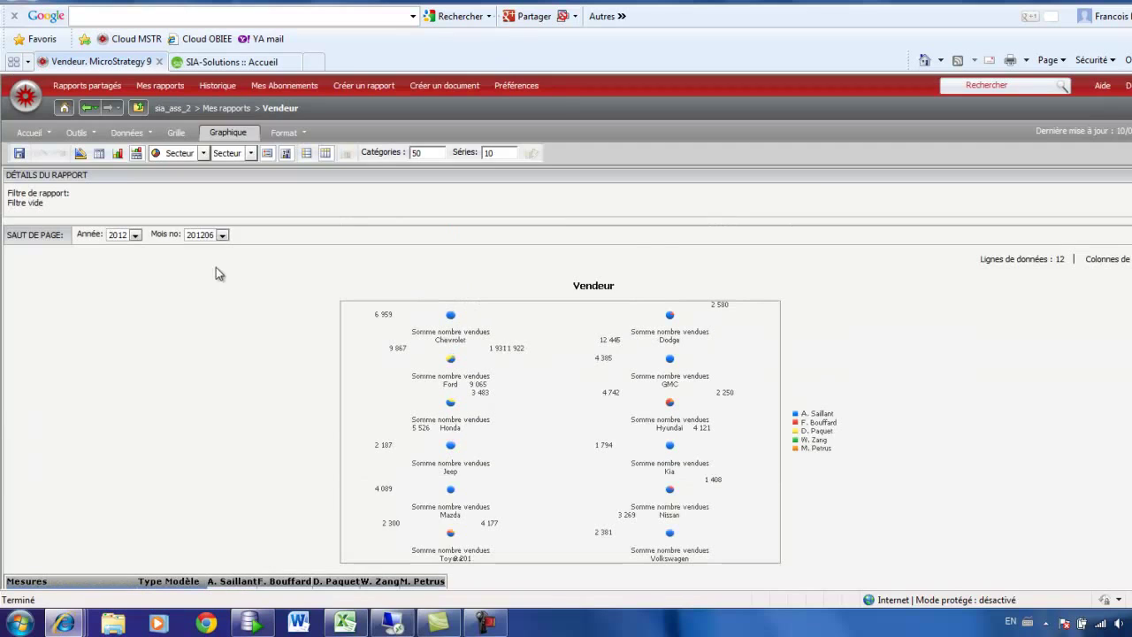
Examine the units sold per model type and seller in the grid-only view and in the combined grid and graph view.
left_click(99, 153)
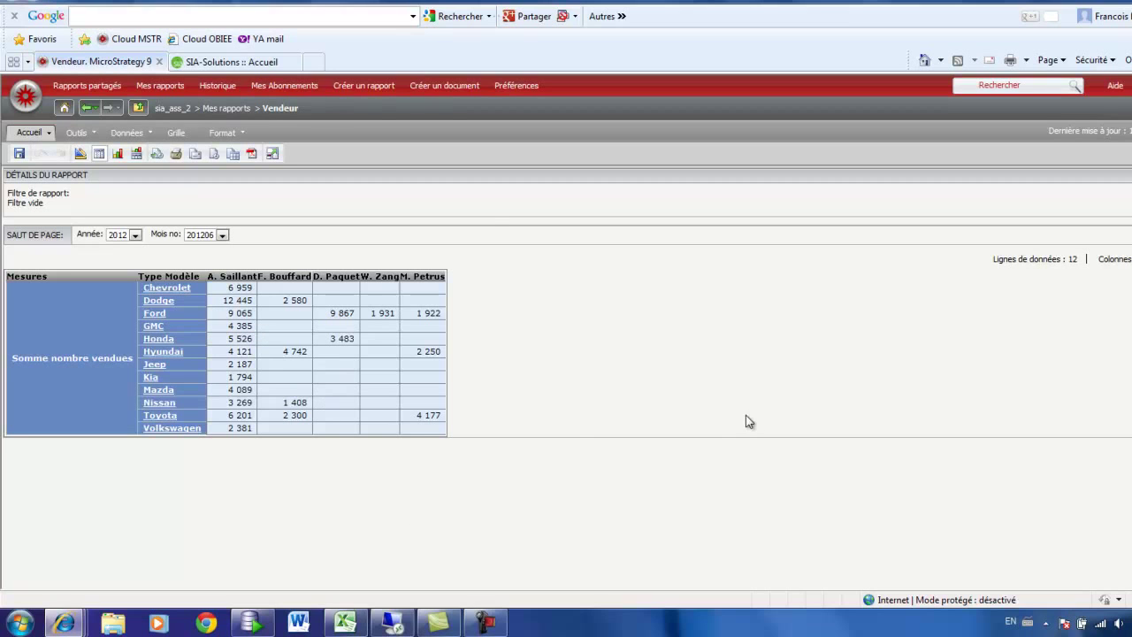
left_click(136, 154)
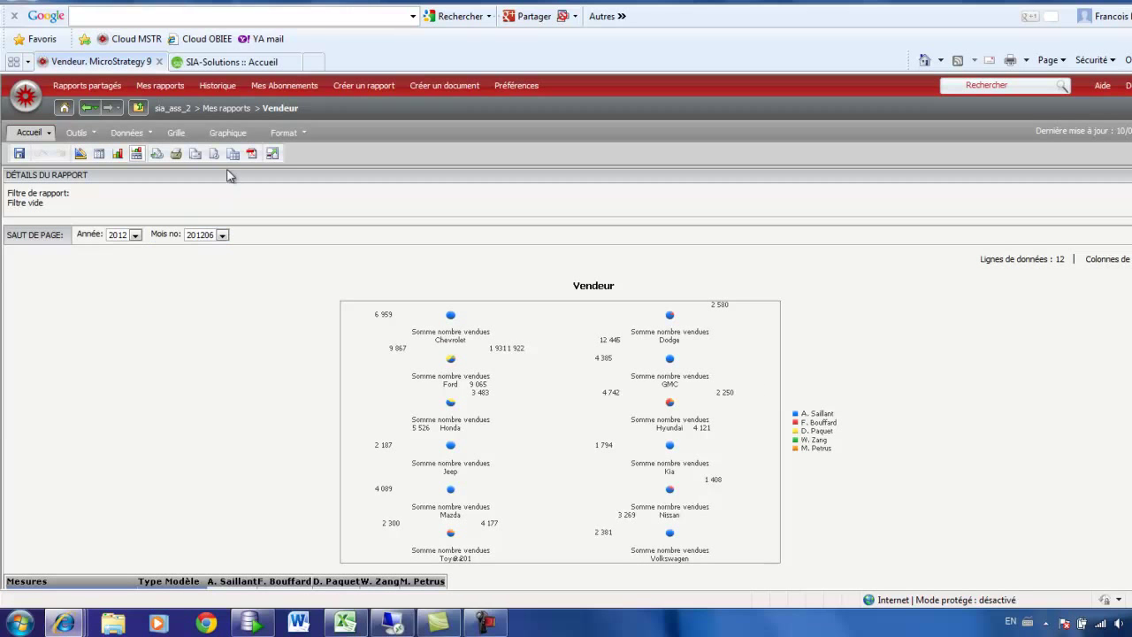
scroll(223, 420, "down", 3)
scroll(236, 412, "up", 3)
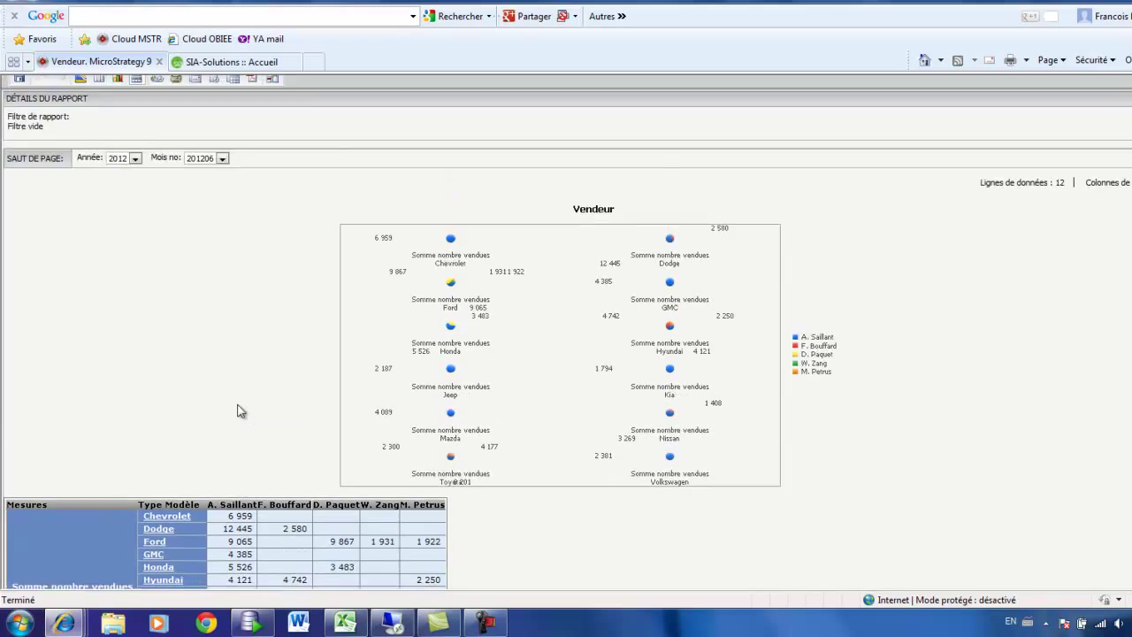
scroll(247, 491, "down", 2)
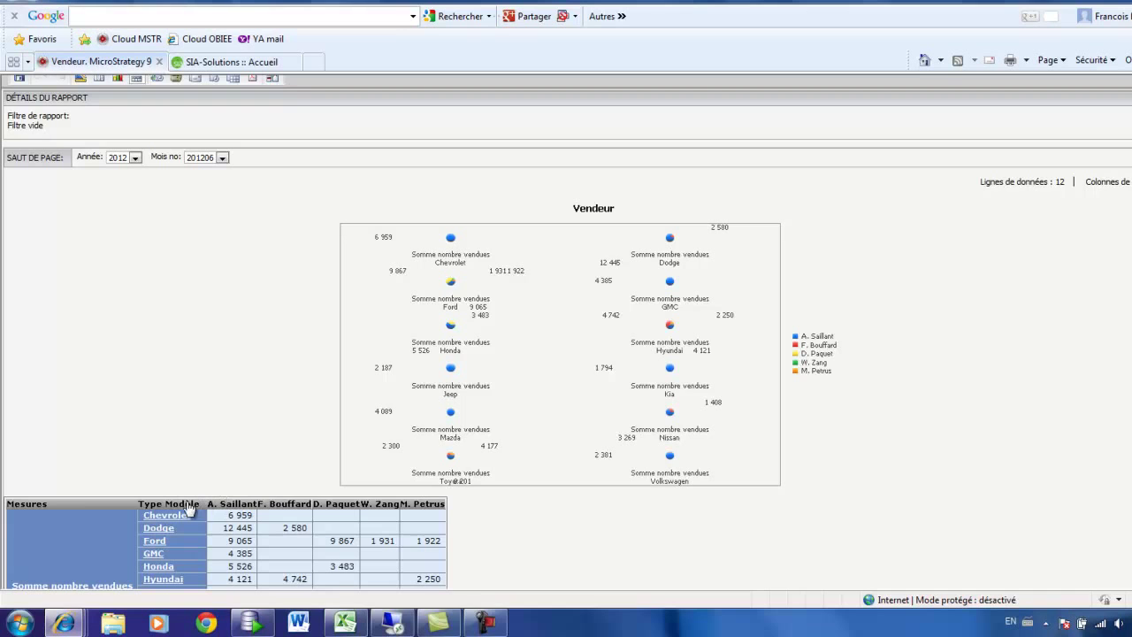
scroll(190, 509, "down", 2)
left_click(239, 428)
scroll(250, 417, "up", 4)
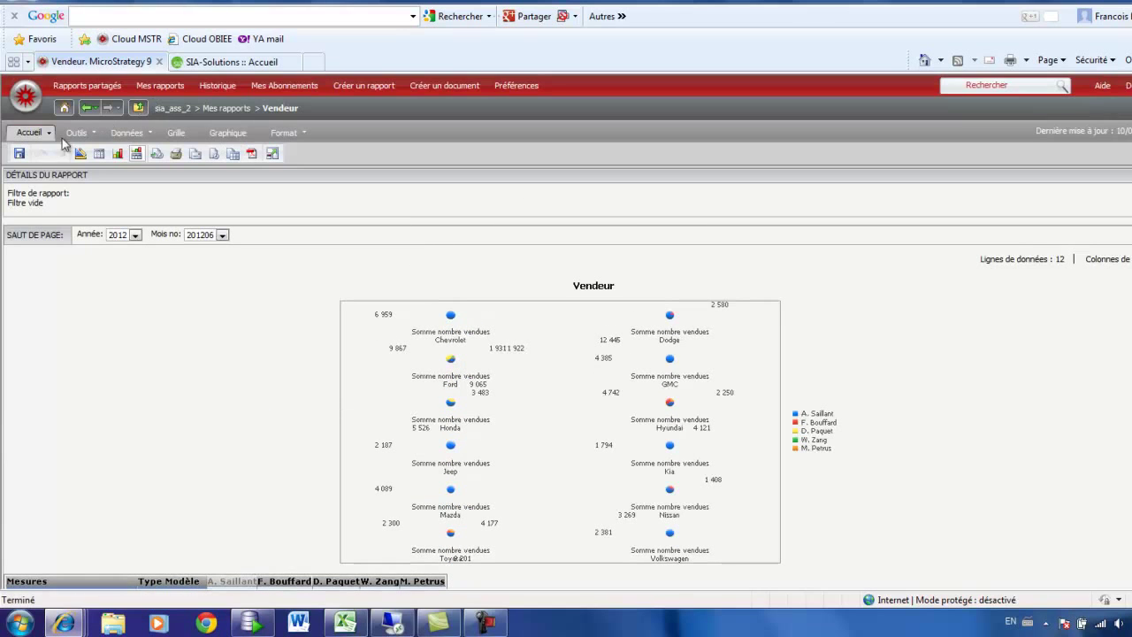
Reopen the report in design mode, move the Vendeur attribute into the page-by area after Mois no, and run the report.
left_click(80, 154)
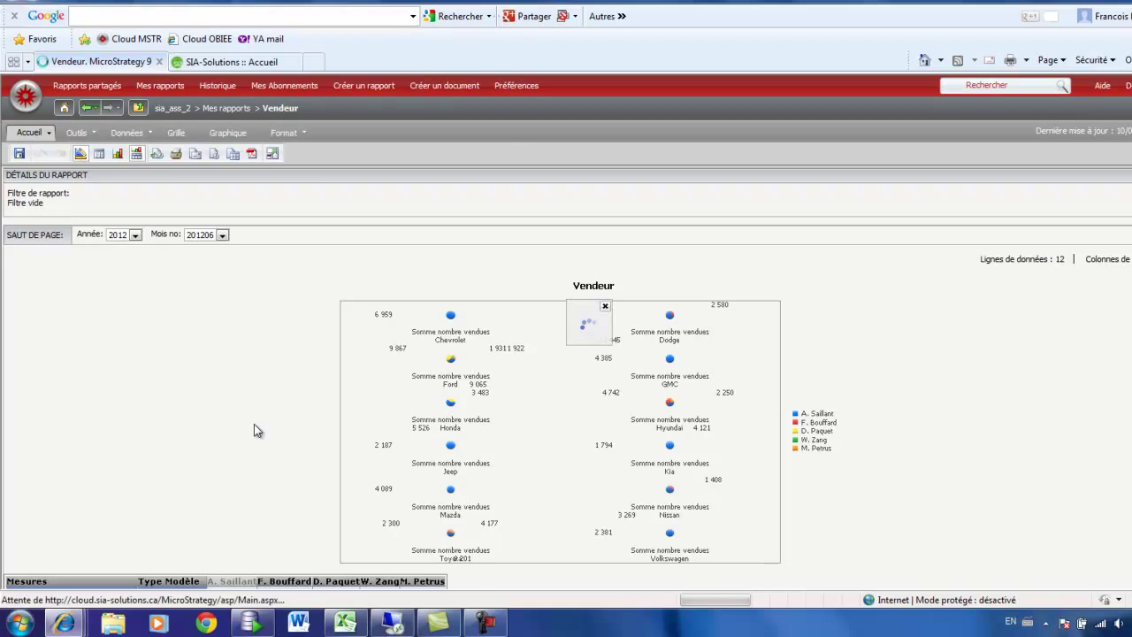
left_click_drag(358, 573, 358, 190)
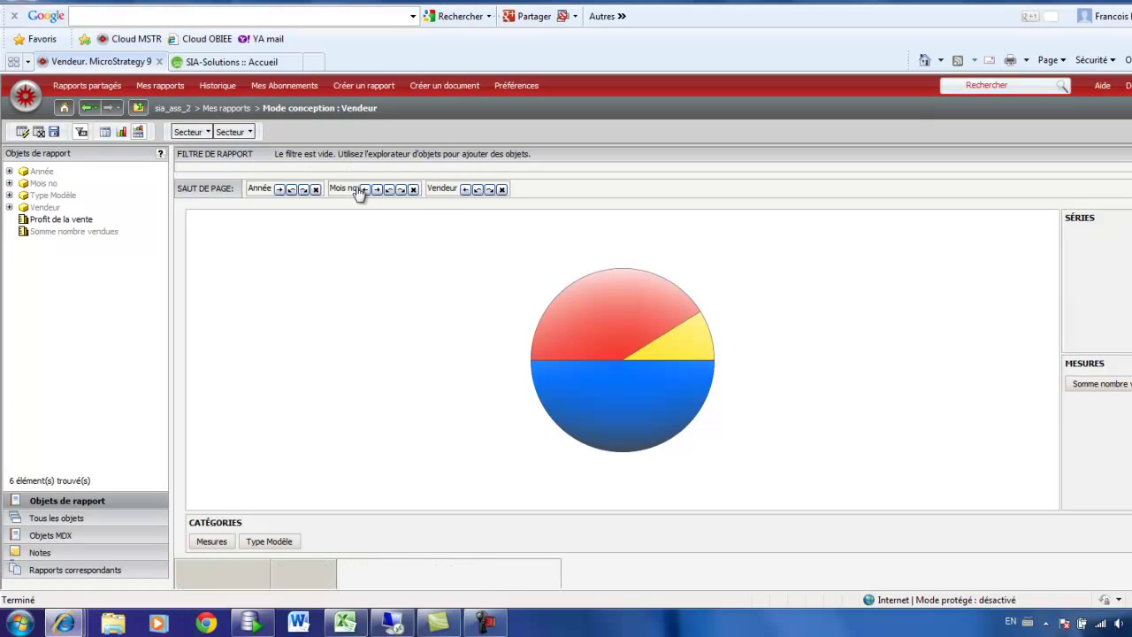
left_click(20, 131)
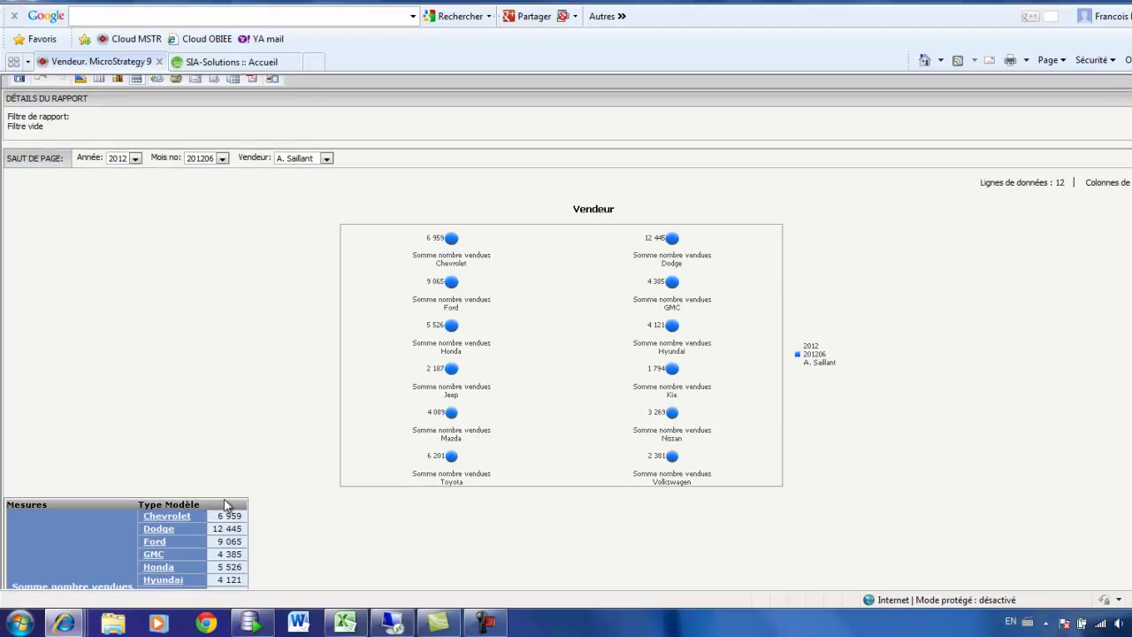
Pivot Mesures and Type Modèle from the grid rows to the columns so the model types share one pie.
left_click_drag(63, 508, 296, 485)
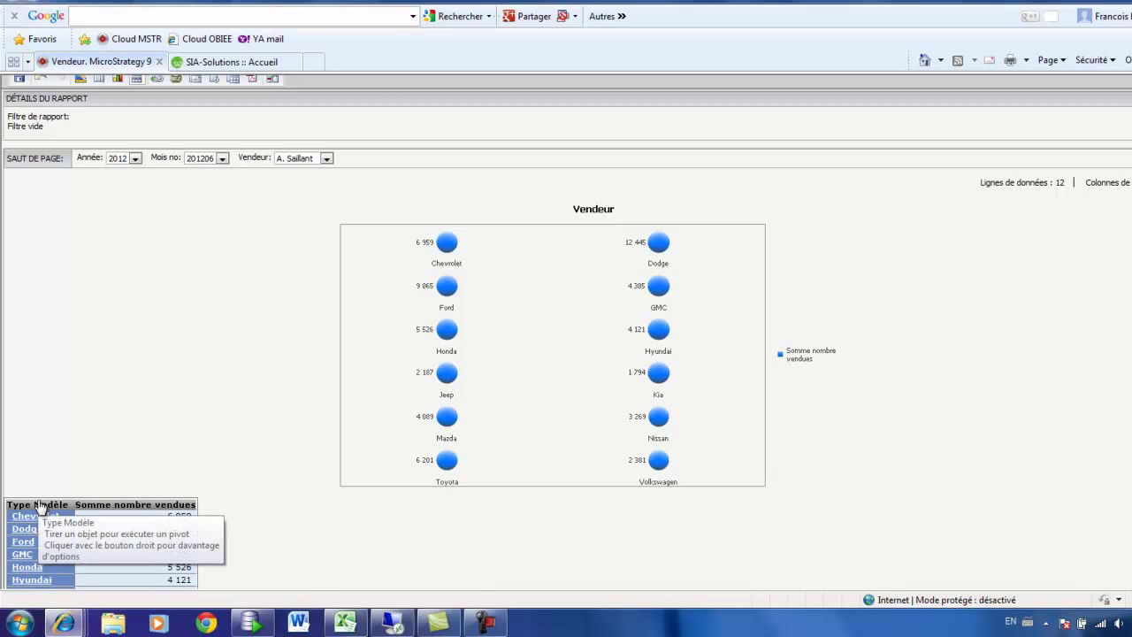
left_click_drag(41, 511, 126, 517)
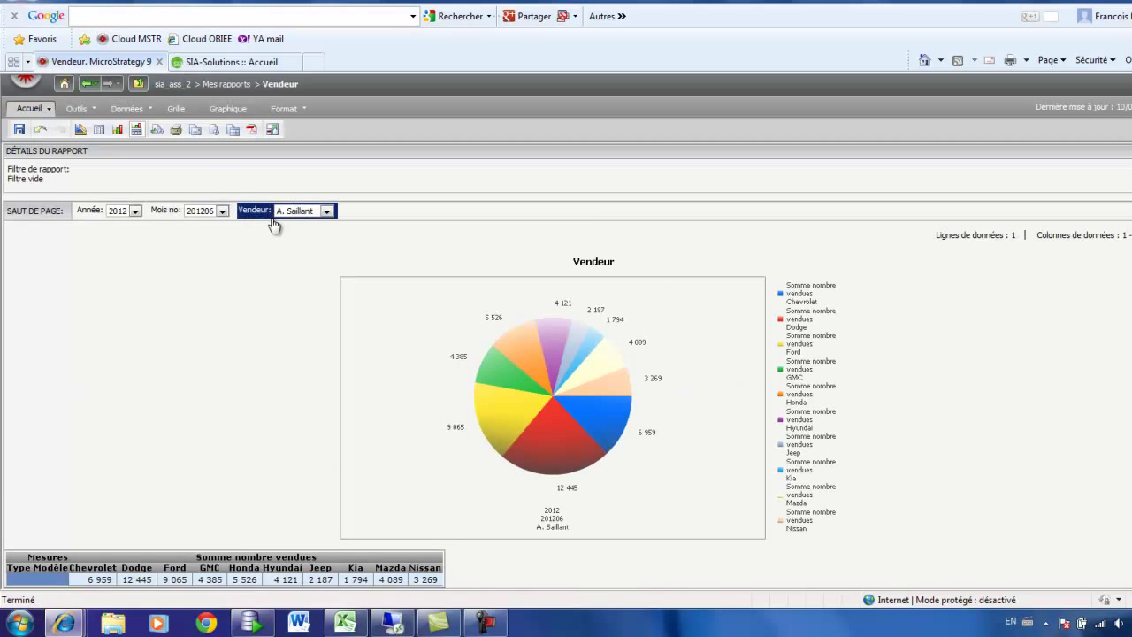
mouse_move(574, 468)
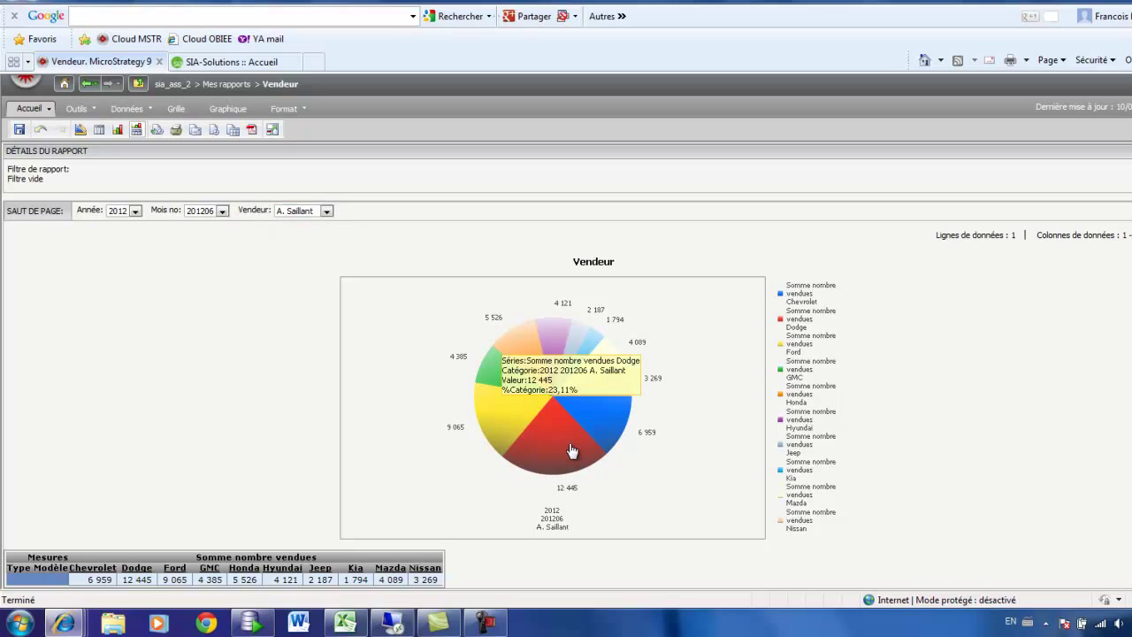
mouse_move(508, 432)
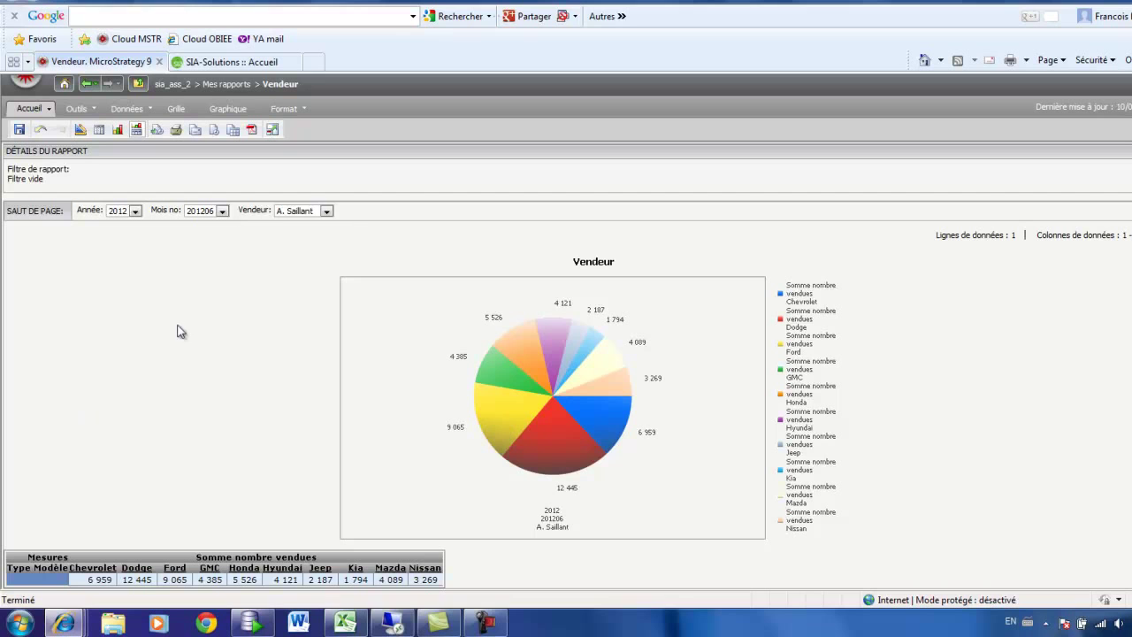
View the pie of the fourth seller in the Vendeur page-by list, followed by that of the second seller.
left_click(326, 212)
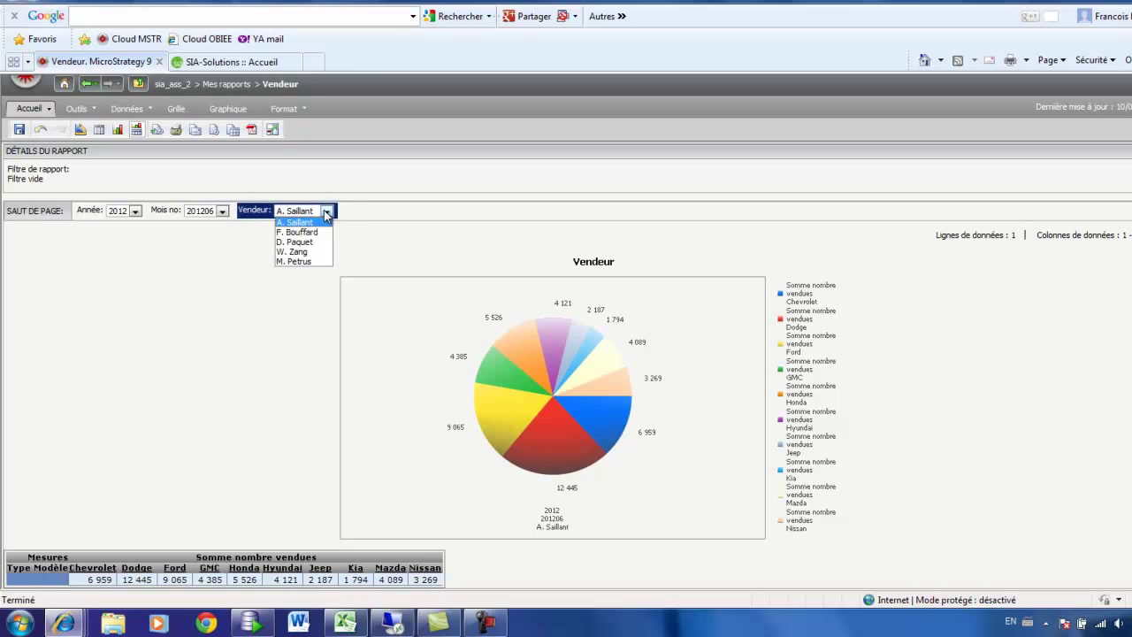
left_click(293, 251)
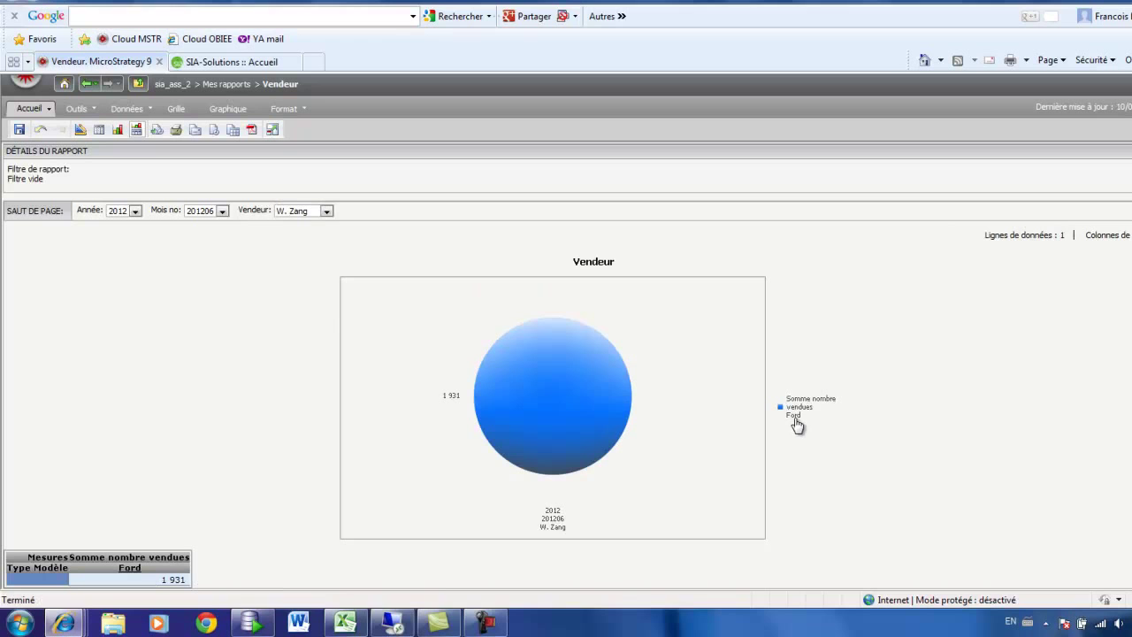
left_click(326, 213)
left_click(312, 233)
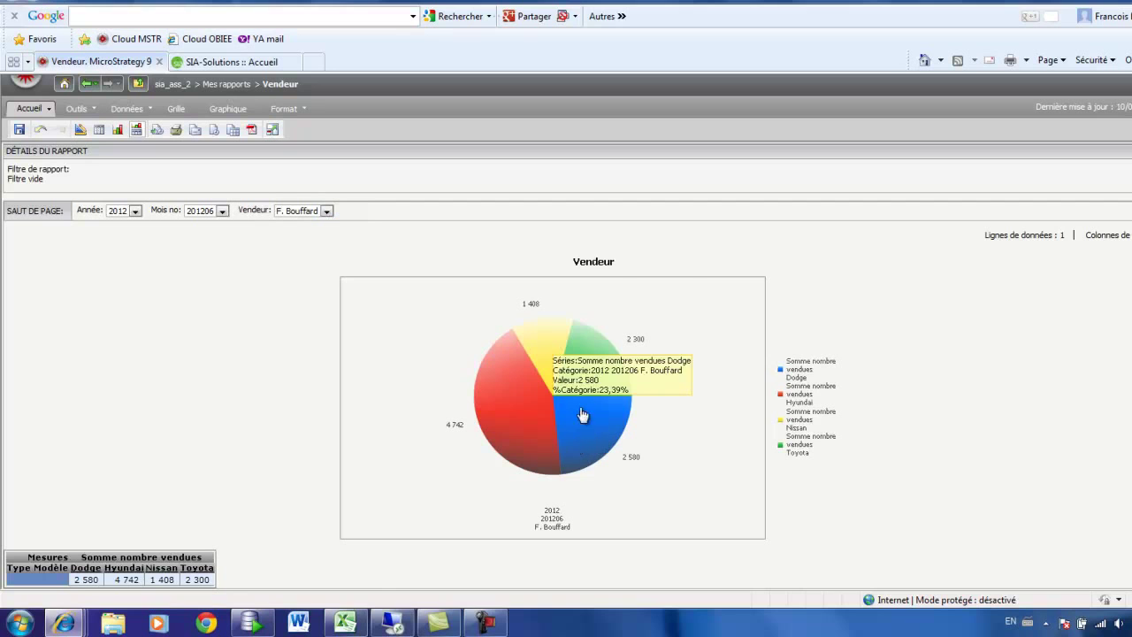
mouse_move(512, 430)
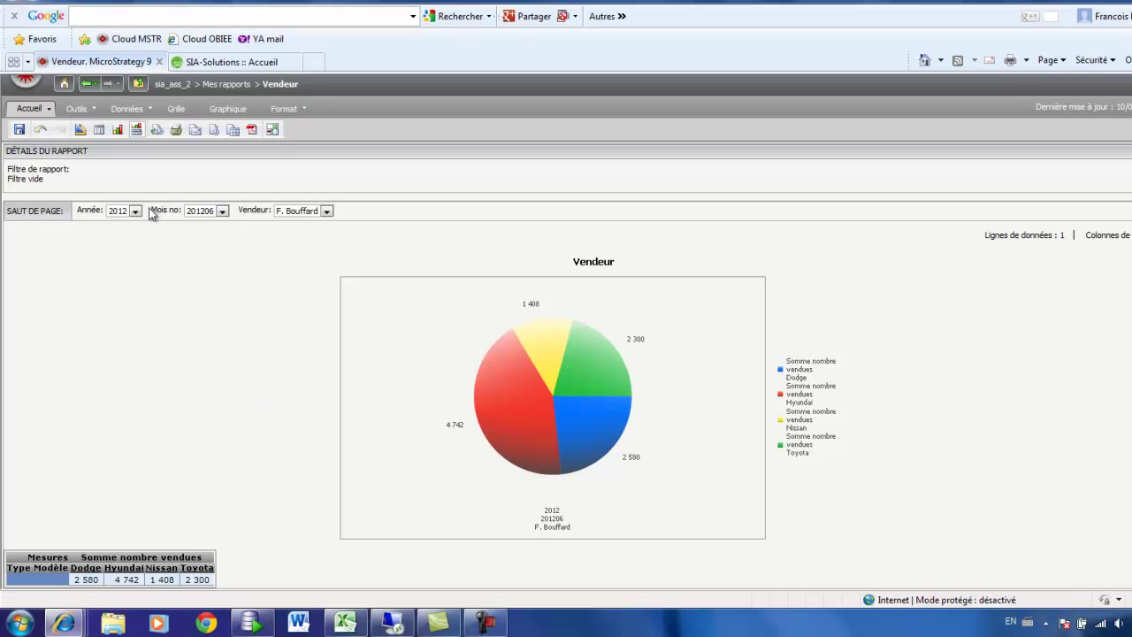
Return to design mode, add Profit de la vente to the measures before Somme nombre vendues, and run the report.
left_click(80, 129)
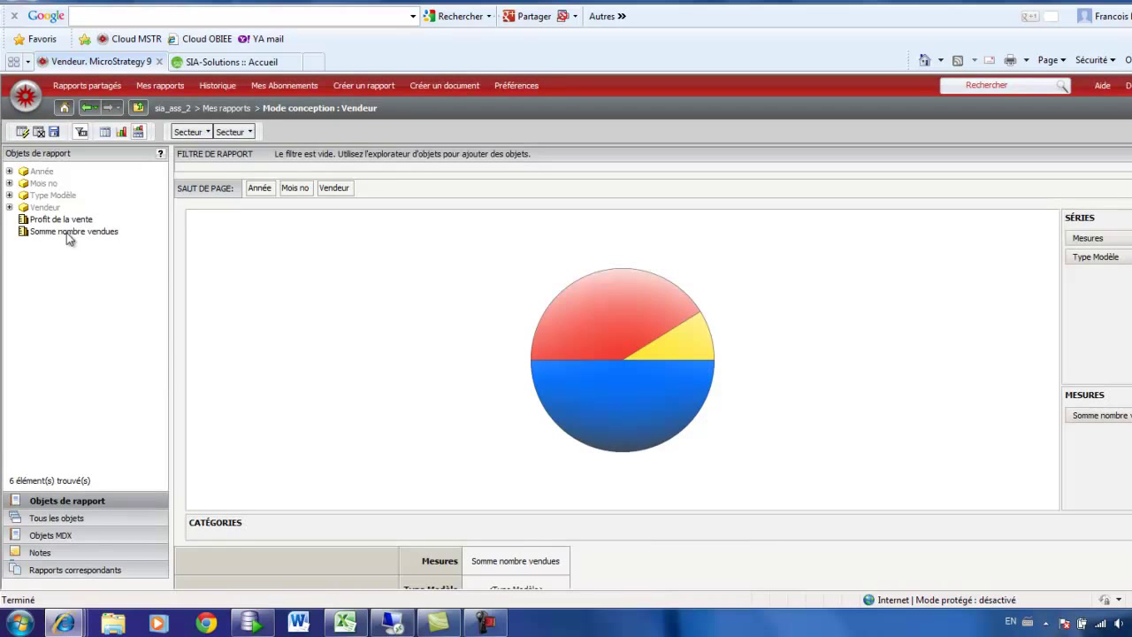
left_click(40, 220)
left_click_drag(40, 225, 1105, 419)
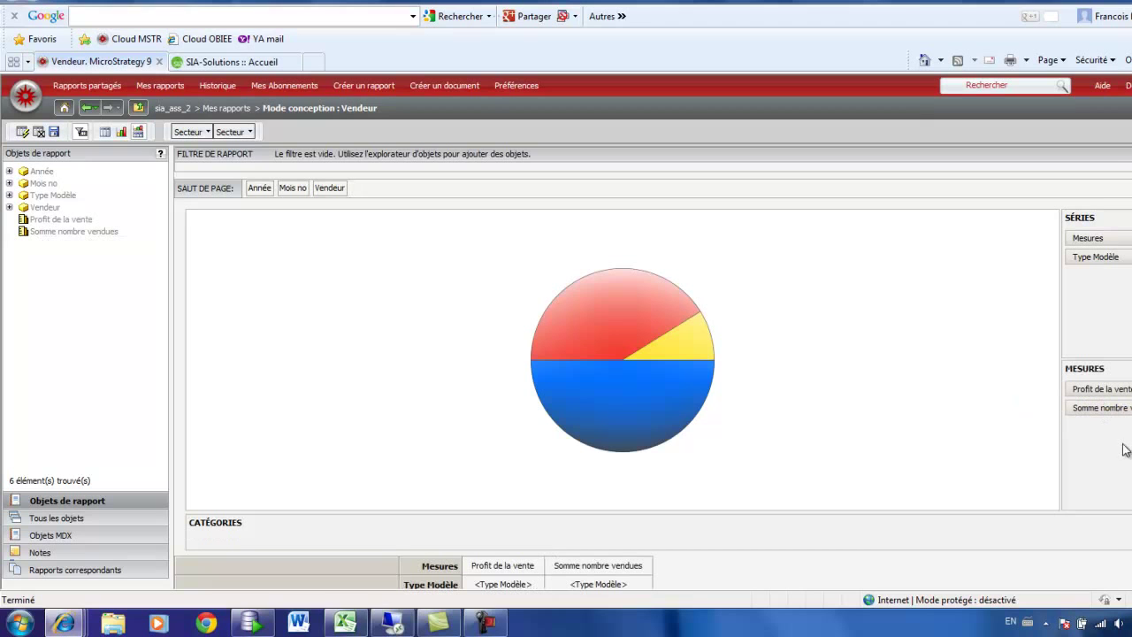
left_click(41, 133)
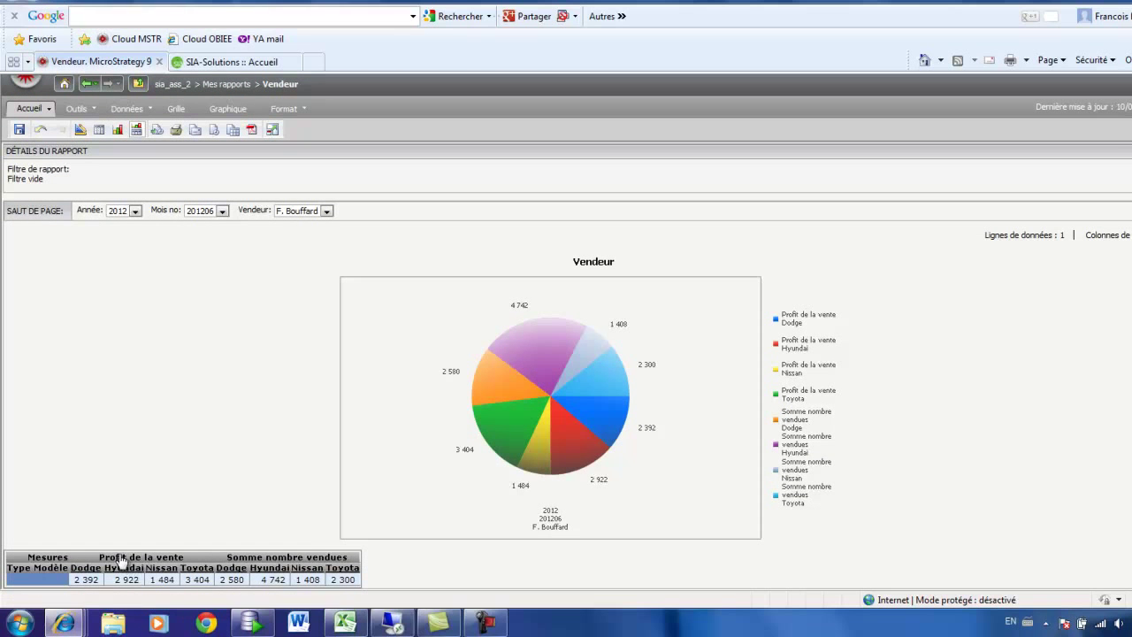
Pivot Mesures from the columns back to the rows to give profit and units sold separate pies by model type.
mouse_move(121, 559)
left_mouse_down()
mouse_move(53, 571)
mouse_move(101, 566)
mouse_move(72, 575)
left_mouse_up()
left_click_drag(123, 562, 13, 581)
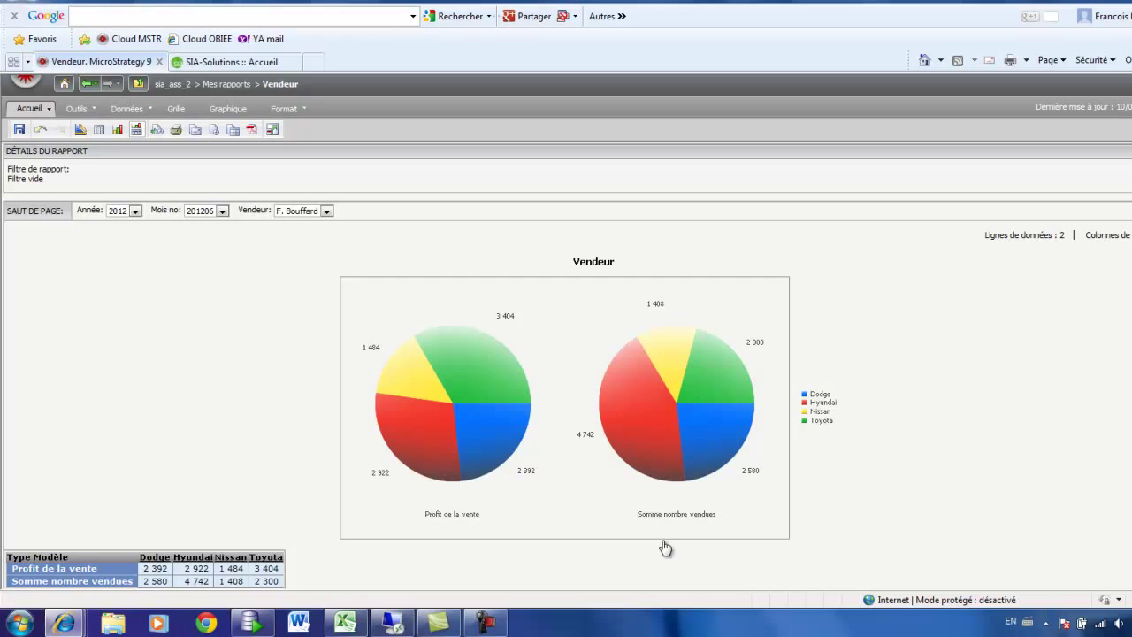
mouse_move(644, 437)
mouse_move(697, 478)
Save the report in Mes rapports under the name Vendeur et les types and run the saved version.
left_click(19, 131)
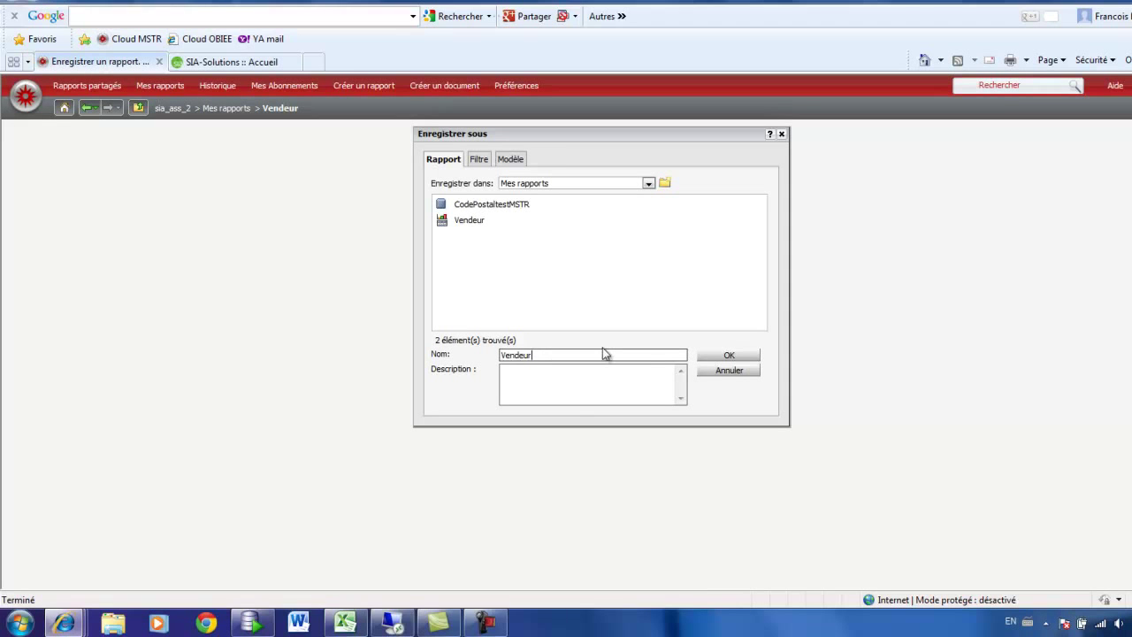
type("et les types")
left_click(727, 355)
left_click(623, 170)
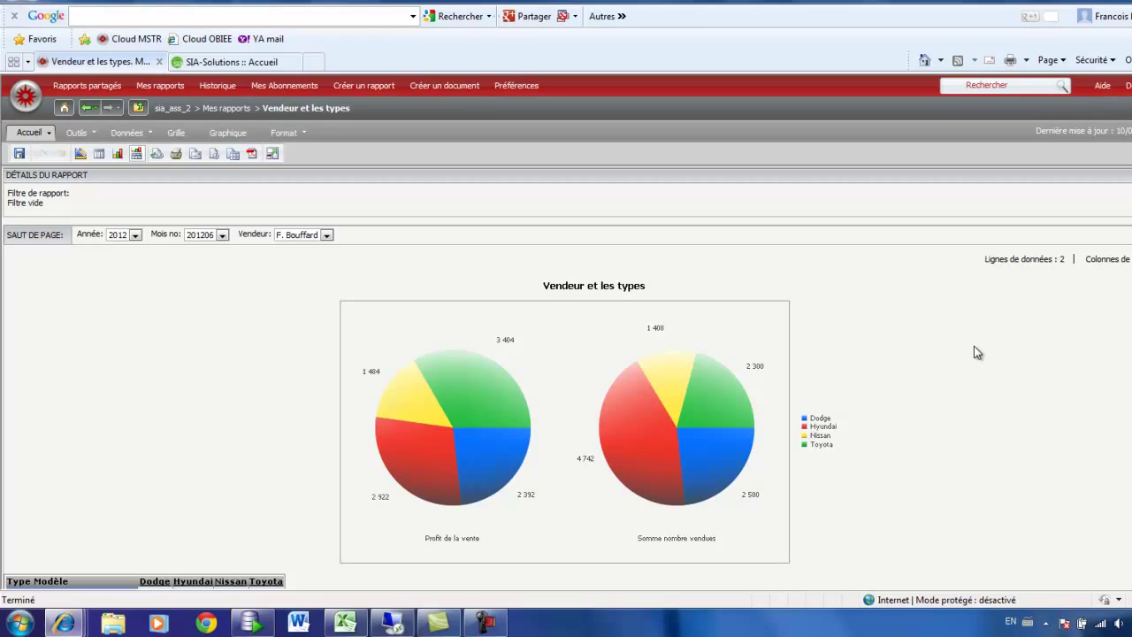
Open Vendeur et les types in design mode and list all available project attributes.
scroll(973, 346, "down", 1)
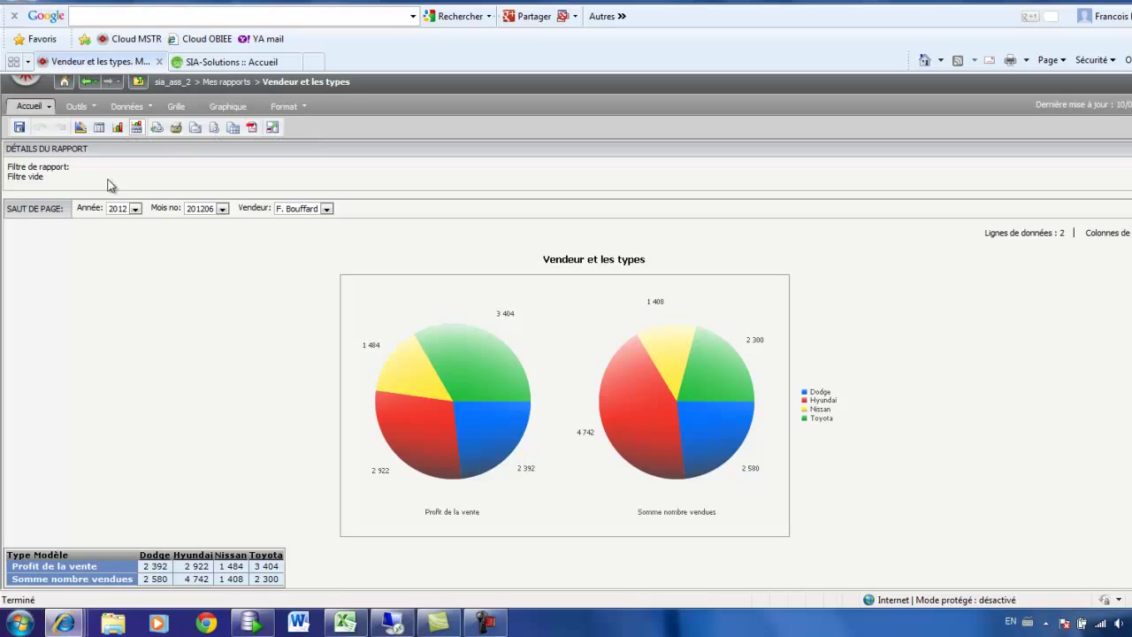
left_click(81, 126)
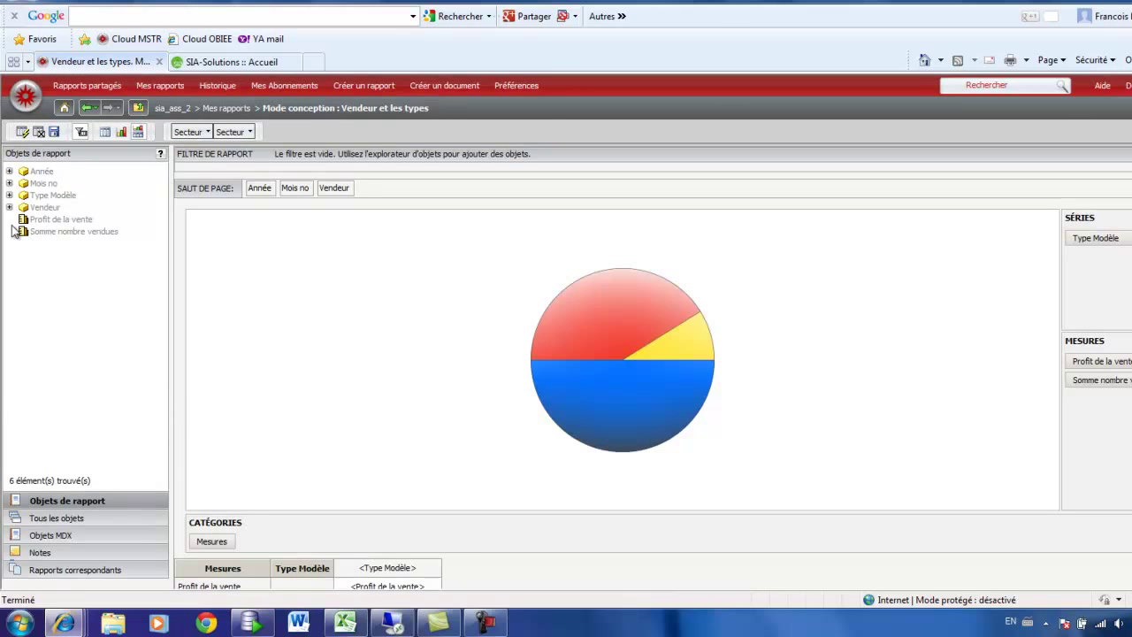
left_click(61, 518)
left_click(42, 307)
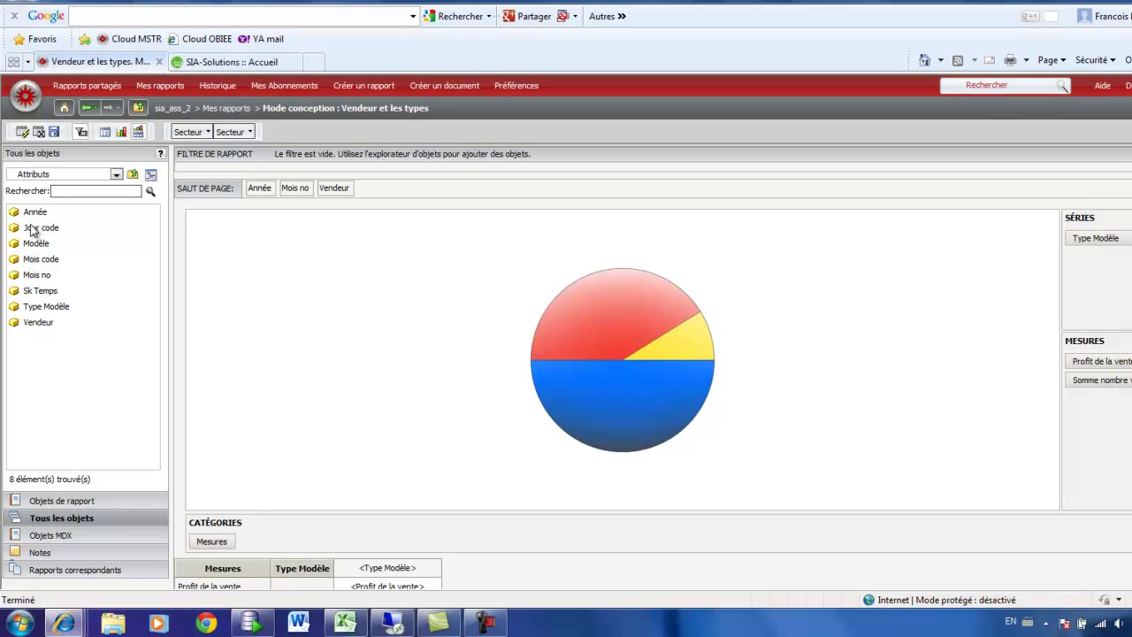
Switch to MicroStrategy Architect in the remote desktop session, show it full screen, and select the DIM_VENDEUR table.
left_click(393, 624)
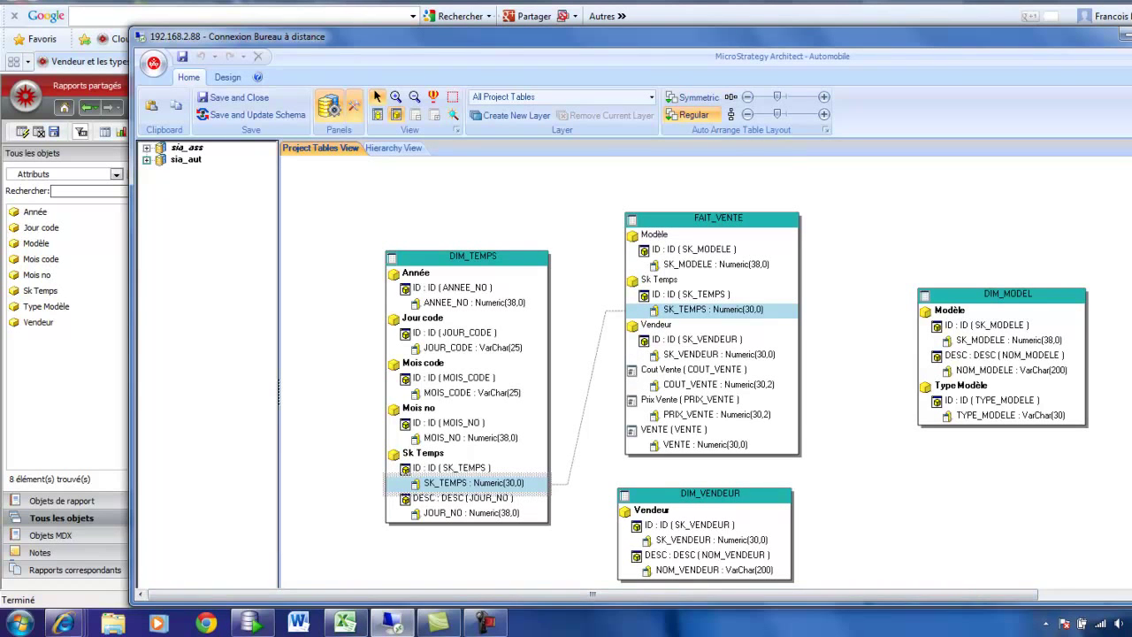
double_click(849, 36)
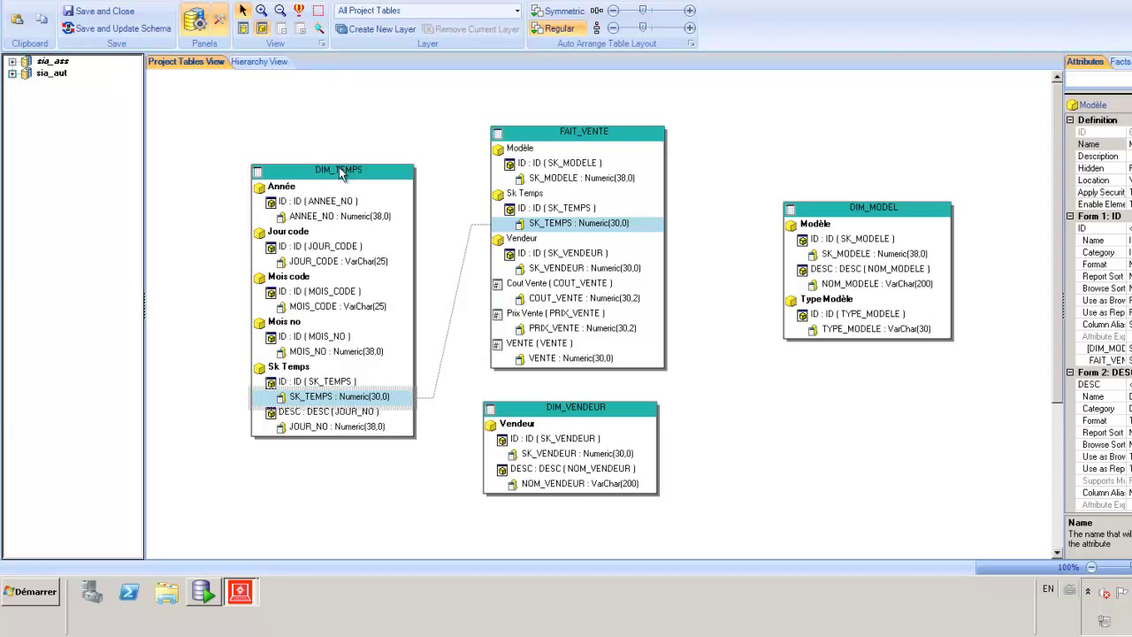
left_click(585, 412)
Spread the DIM_MODEL, DIM_VENDEUR and DIM_TEMPS tables around FAIT_VENTE and select its VENTE fact.
left_click(883, 204)
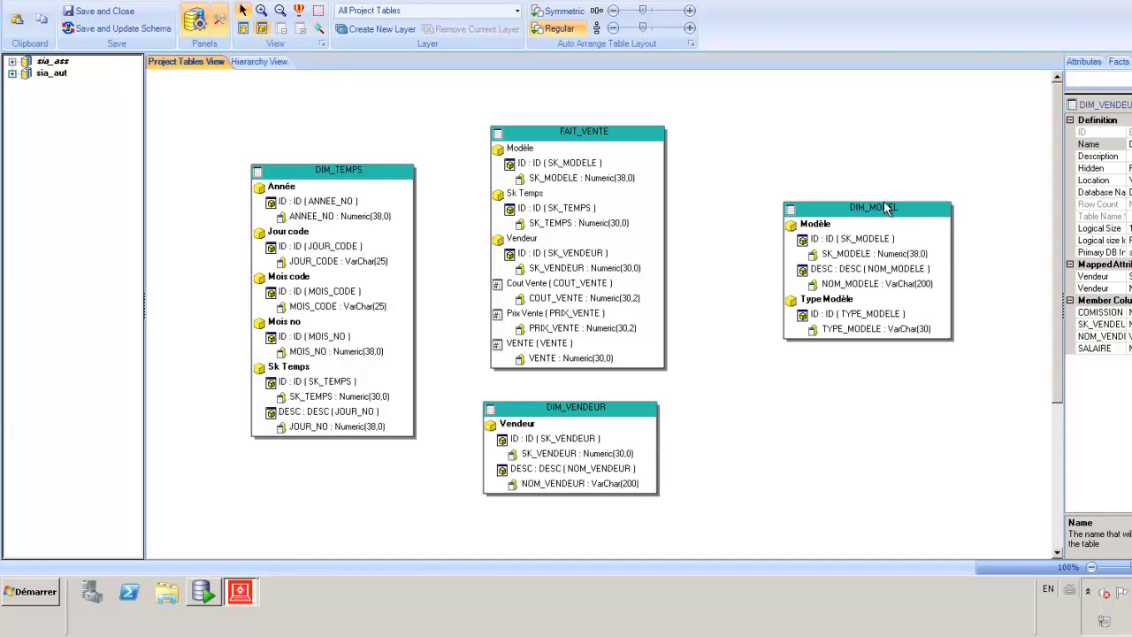
left_click_drag(883, 207, 867, 127)
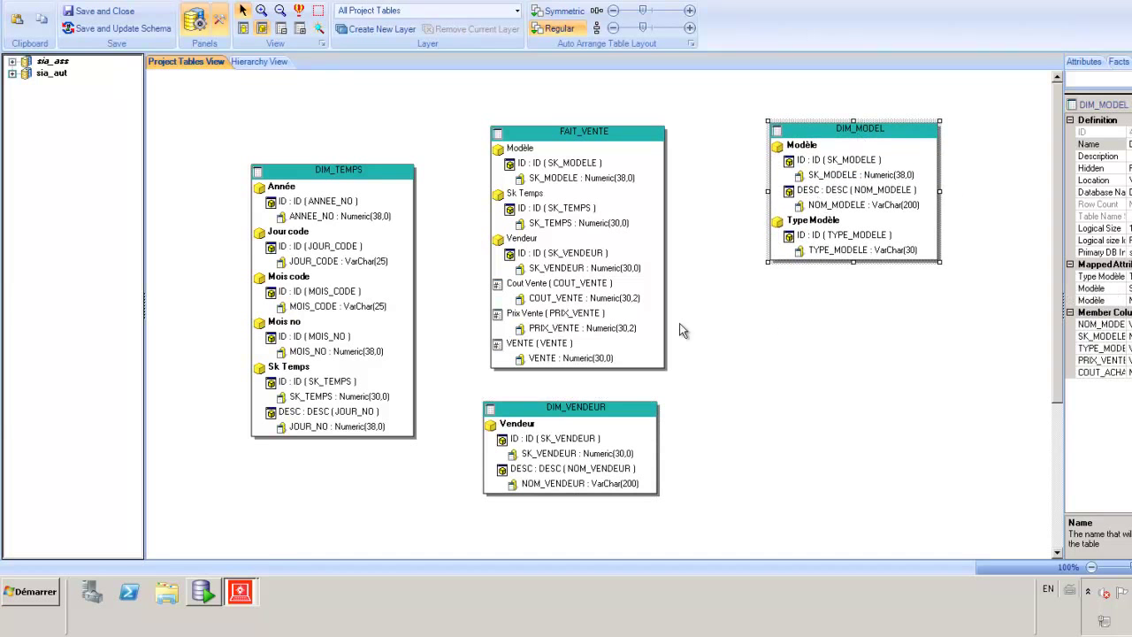
left_click_drag(580, 403, 625, 433)
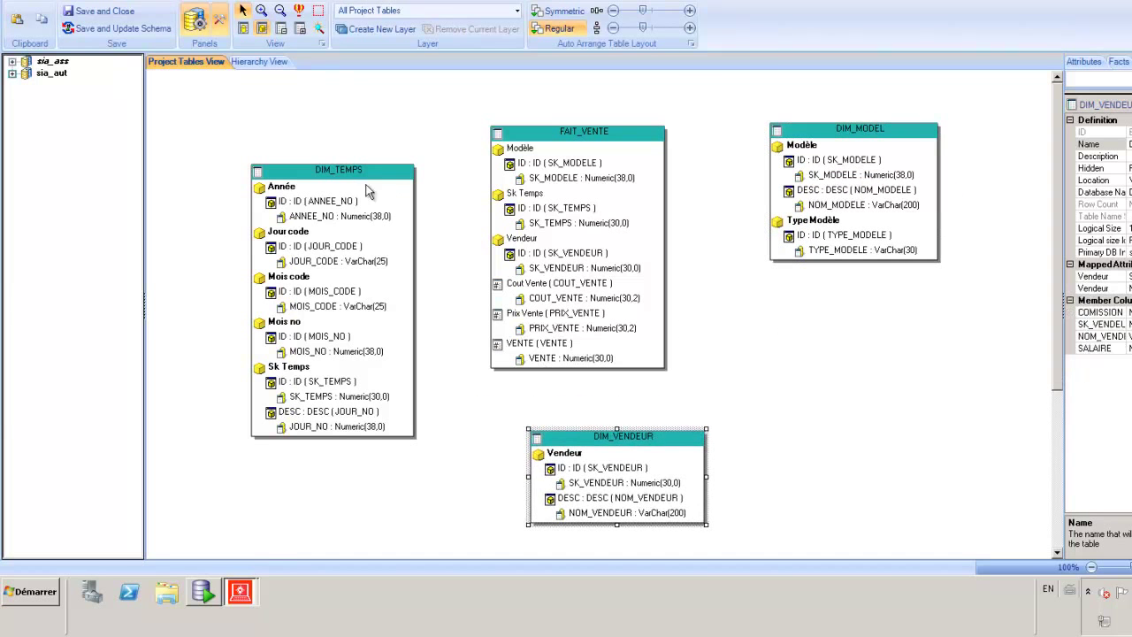
left_click_drag(334, 173, 287, 130)
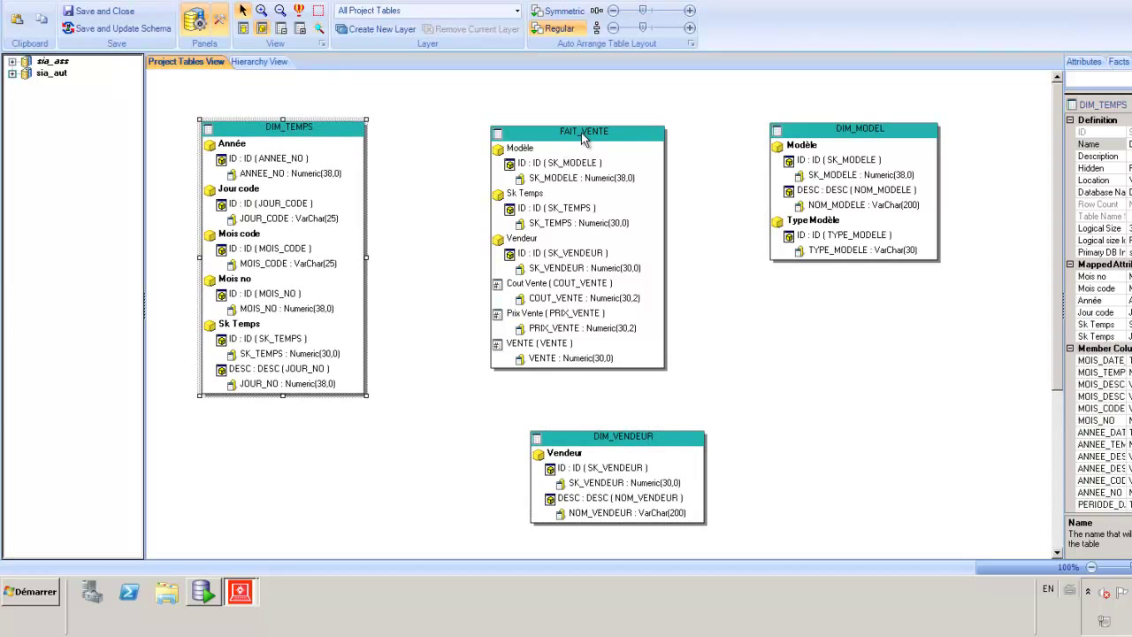
left_click(583, 137)
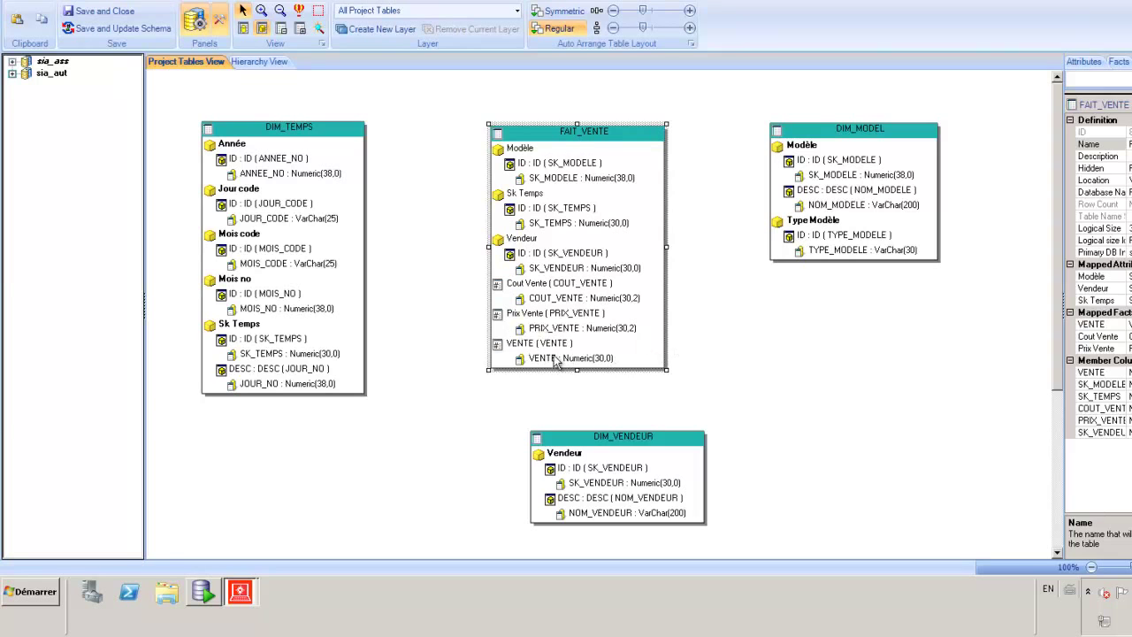
left_click(523, 347)
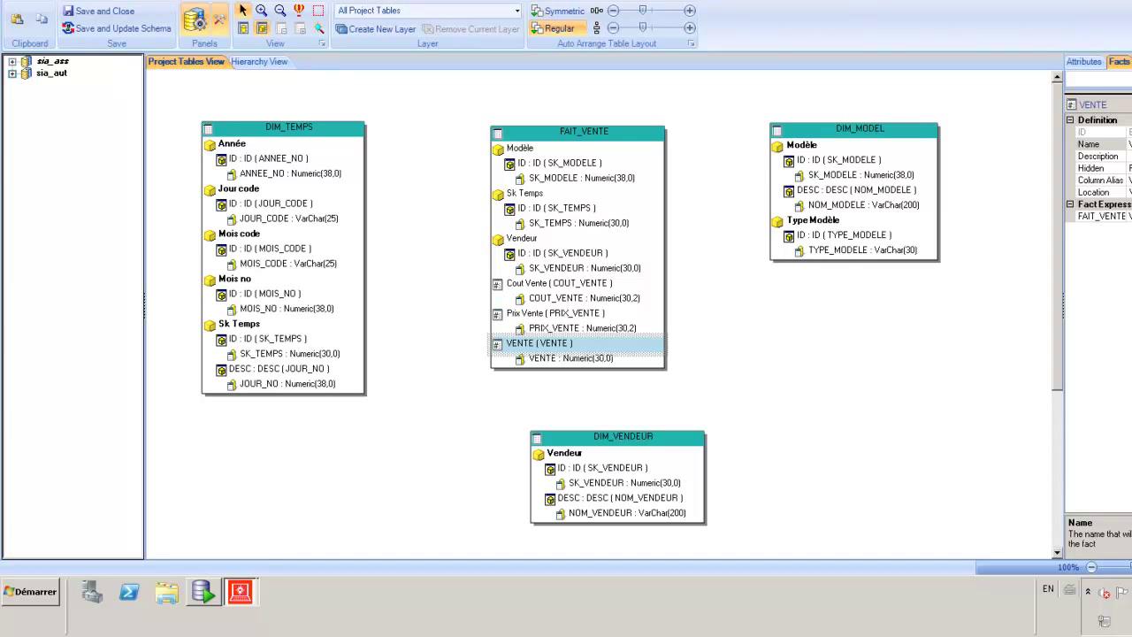
Leave the remote session, return to the Vendeur et les types design in the browser, and run the report.
key("ctrl+alt+Break")
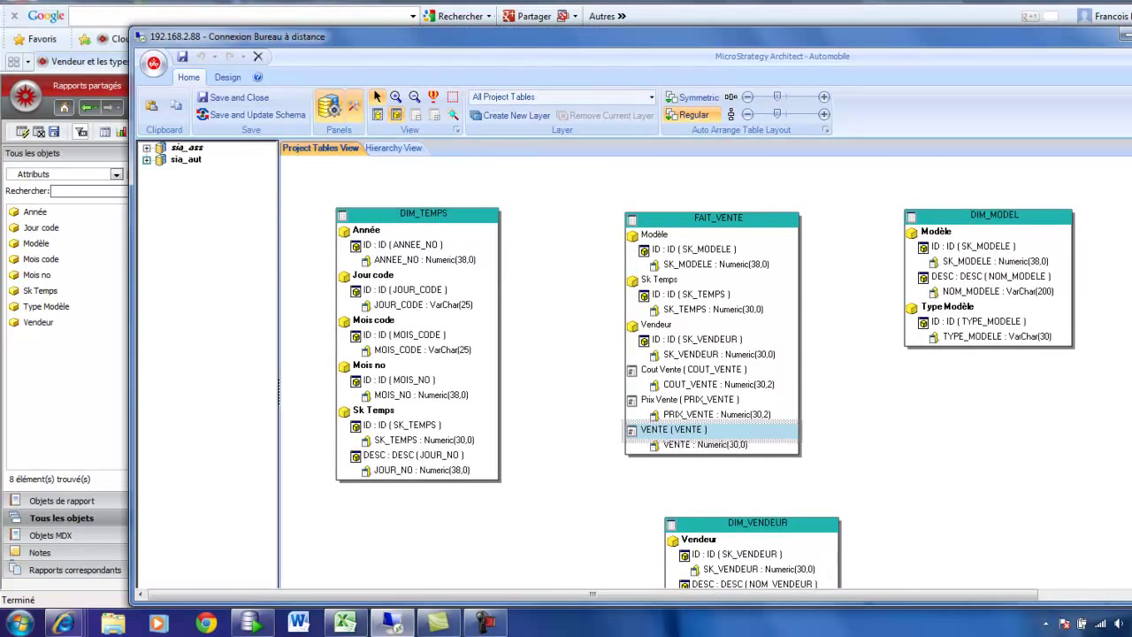
left_click(1125, 36)
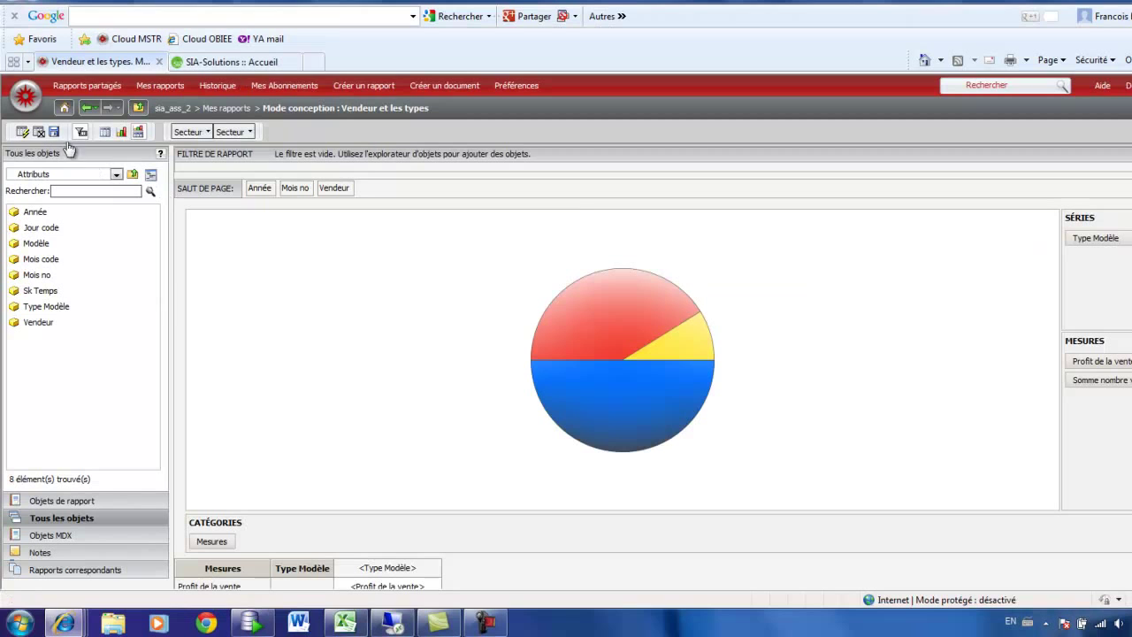
left_click(20, 131)
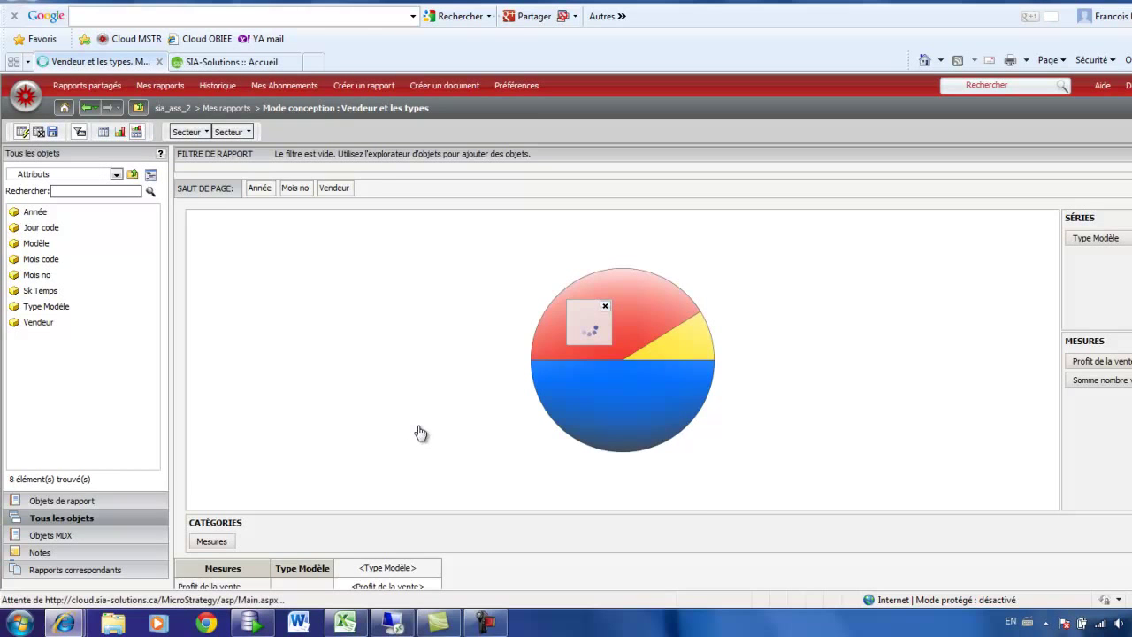
scroll(974, 399, "down", 1)
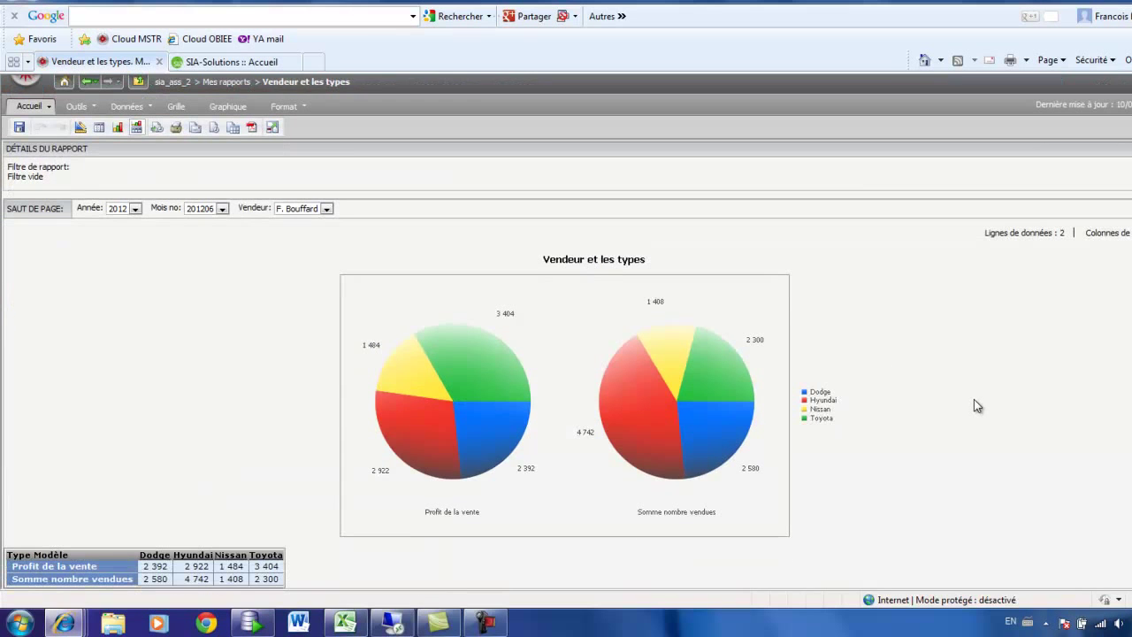